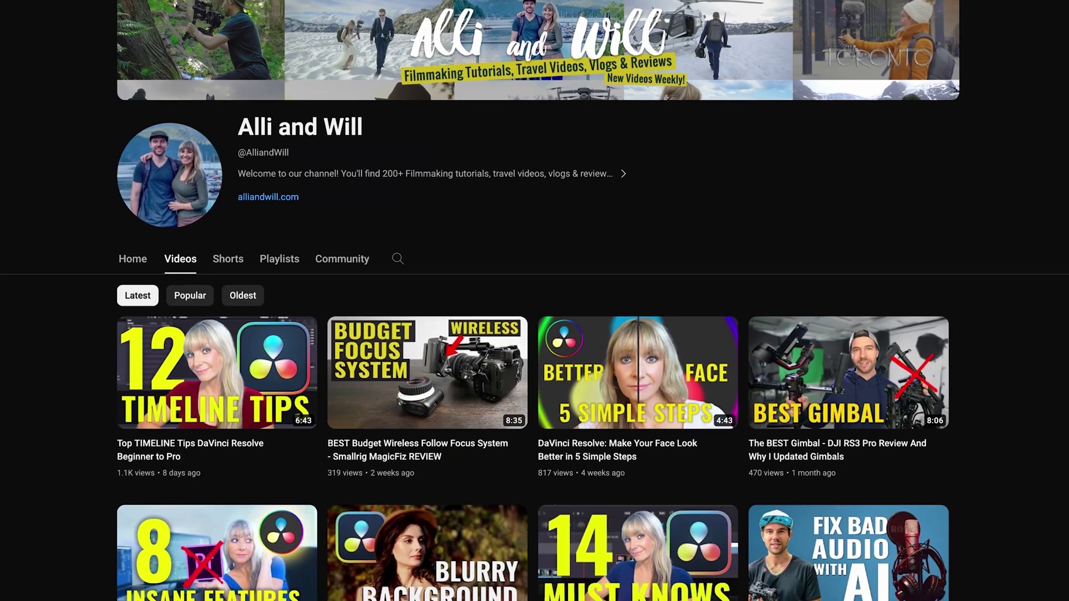
# Place both Iceland waterfall drone clips back to back on Video 1 and play them.
pyautogui.scroll(-14, 534, 334)
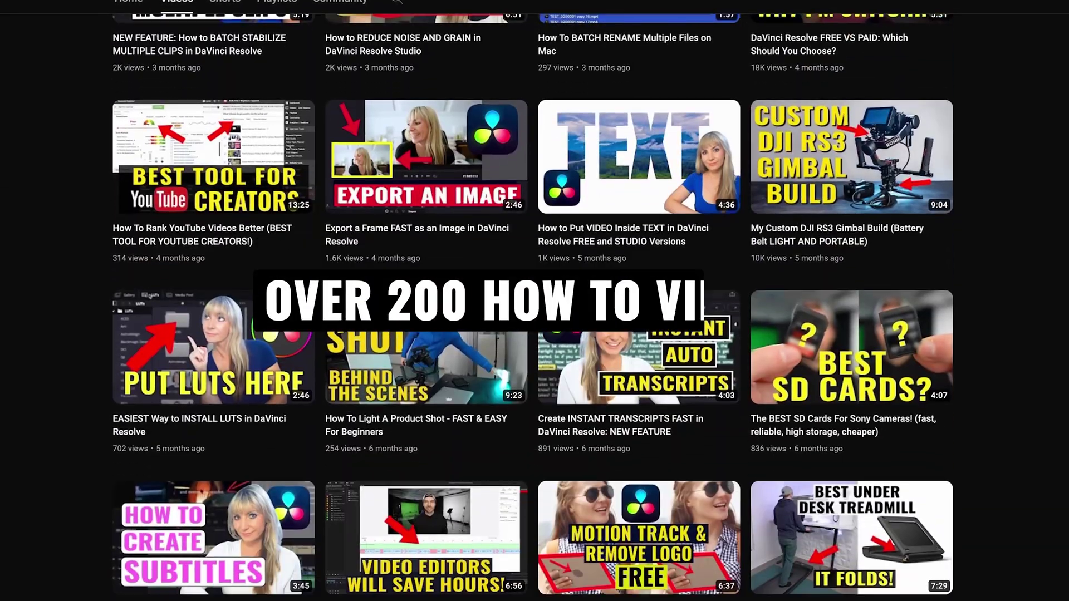
pyautogui.scroll(-5, 534, 300)
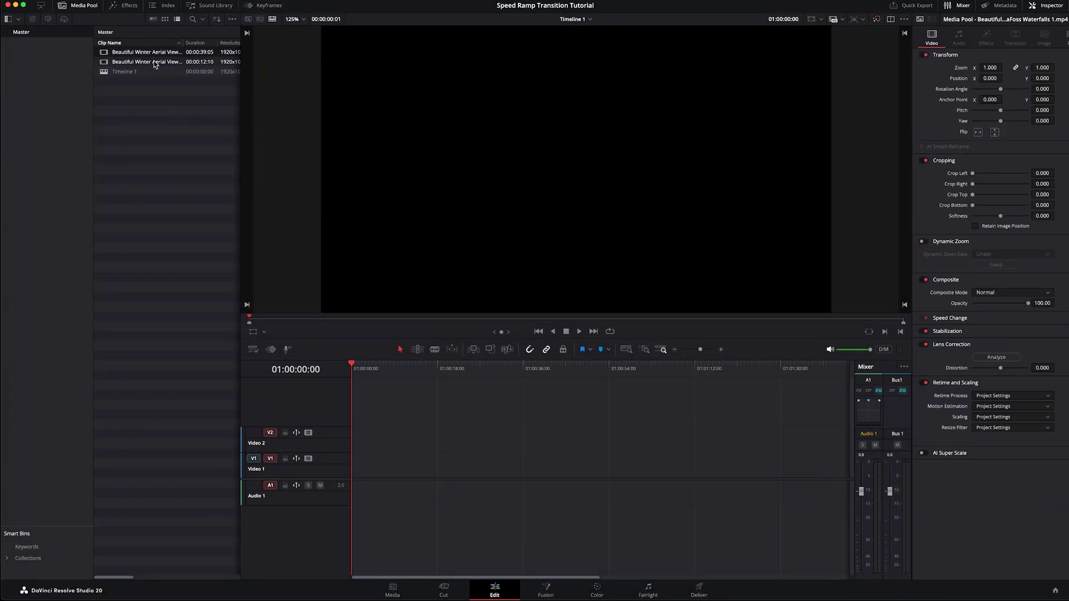
pyautogui.moveTo(154, 62); pyautogui.dragTo(384, 466)
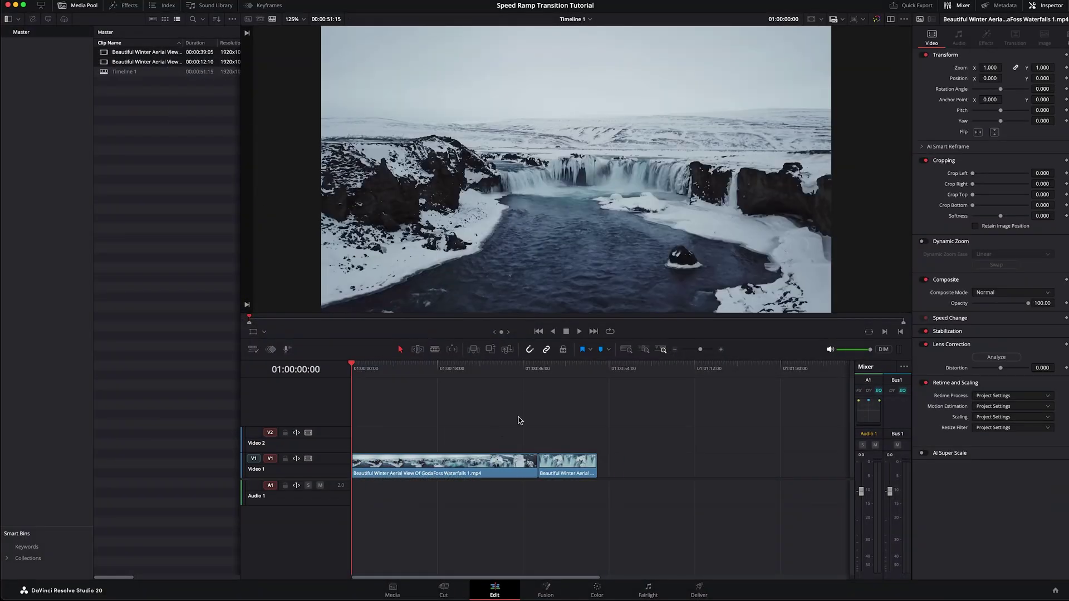
pyautogui.press('space')
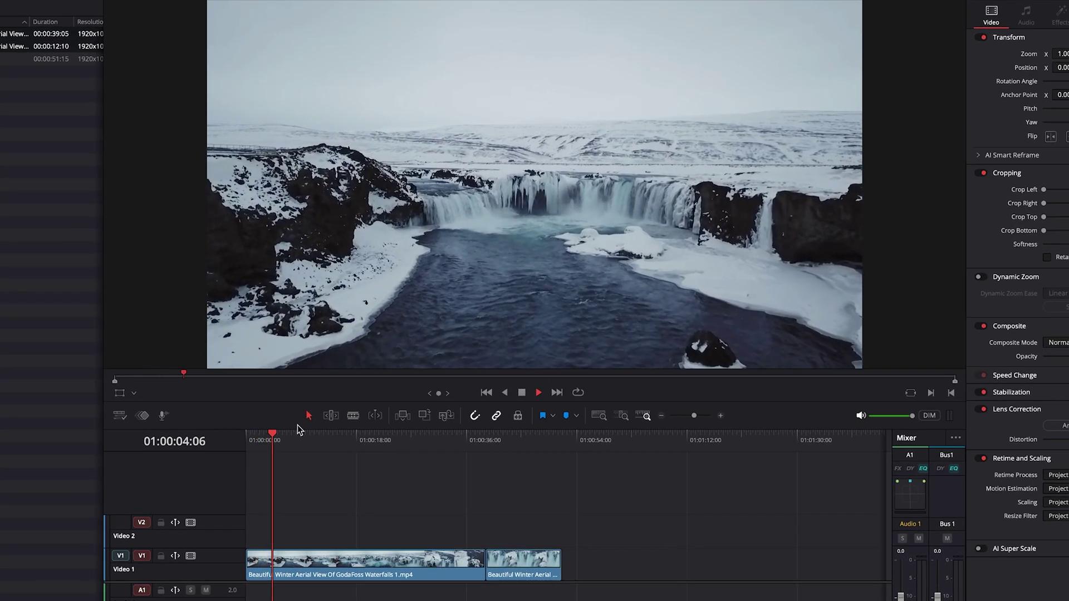
# Scrub through the first clip, play from the second clip's start, then select both clips.
pyautogui.moveTo(301, 437); pyautogui.dragTo(479, 440)
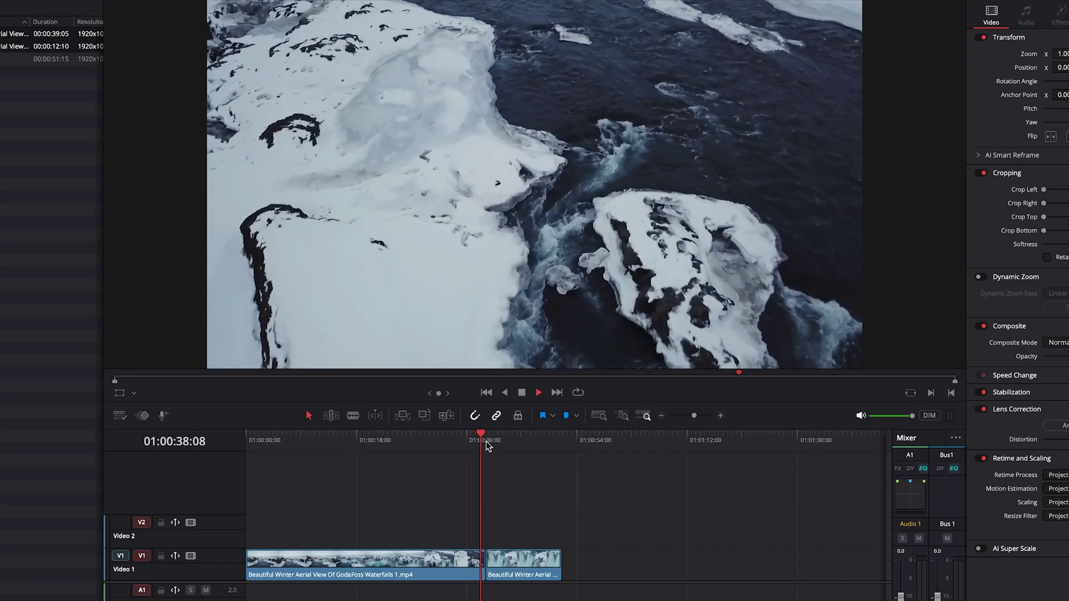
pyautogui.click(494, 440)
pyautogui.press('space')
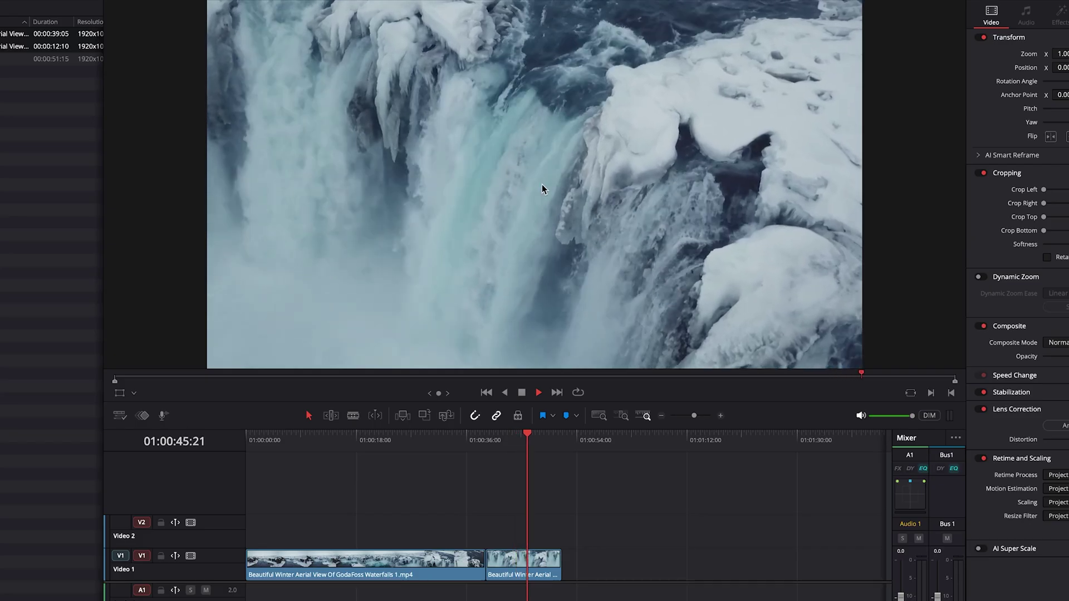
pyautogui.click(290, 439)
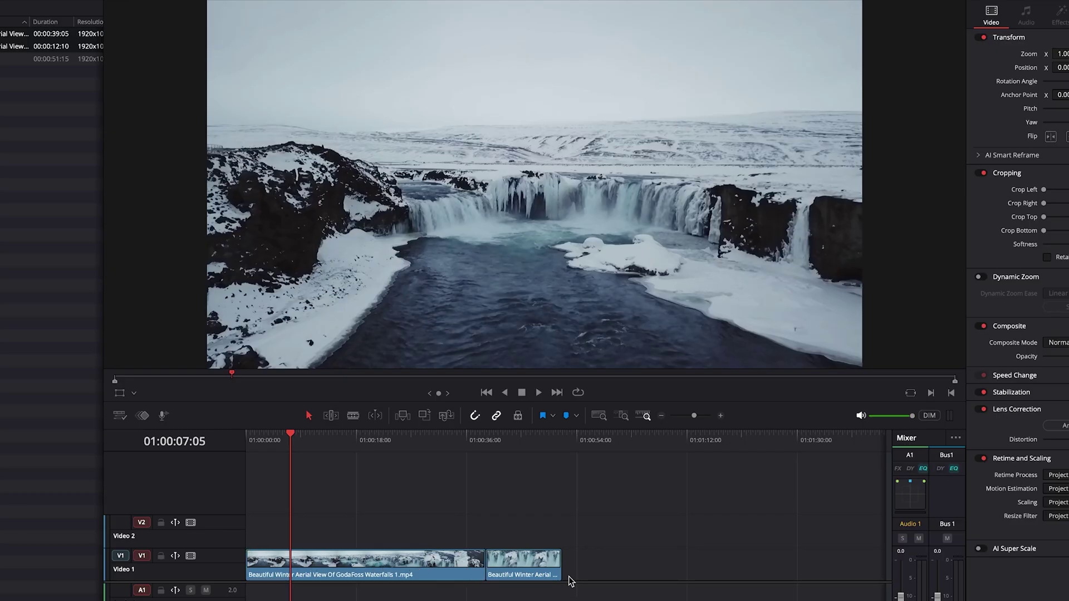
pyautogui.moveTo(568, 577); pyautogui.dragTo(383, 569)
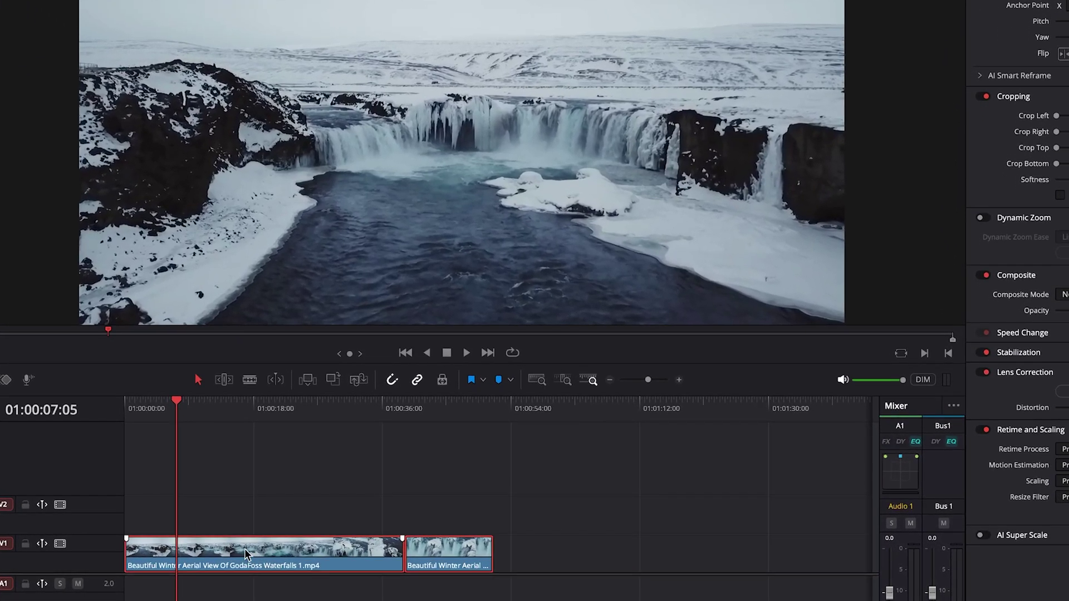
# Duplicate the clip pair and place the copy on Video 1 after the originals.
pyautogui.moveTo(267, 552); pyautogui.dragTo(266, 521)
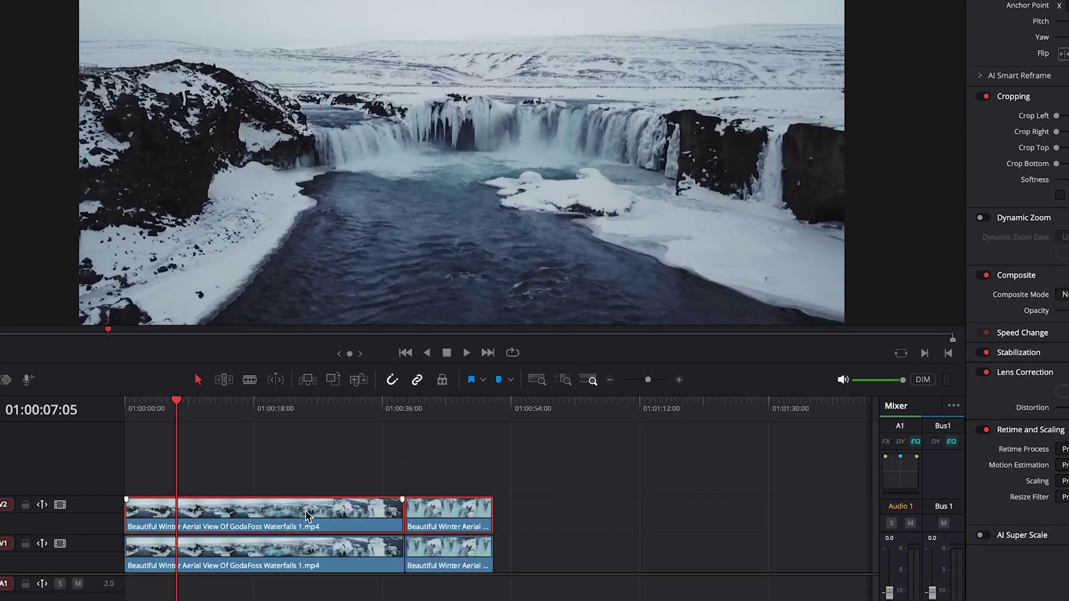
pyautogui.moveTo(376, 511)
pyautogui.mouseDown()
pyautogui.moveTo(683, 516)
pyautogui.moveTo(680, 549)
pyautogui.mouseUp()
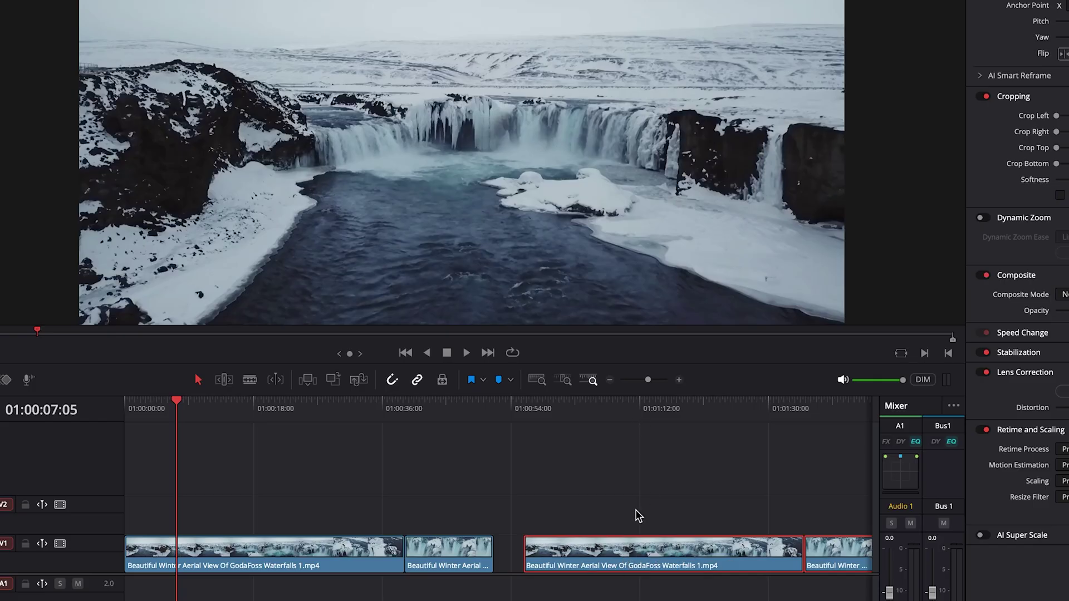
pyautogui.click(327, 470)
# Trim the first GodaFoss clip to a chosen cut point and delete the resulting gap.
pyautogui.moveTo(161, 406); pyautogui.dragTo(287, 423)
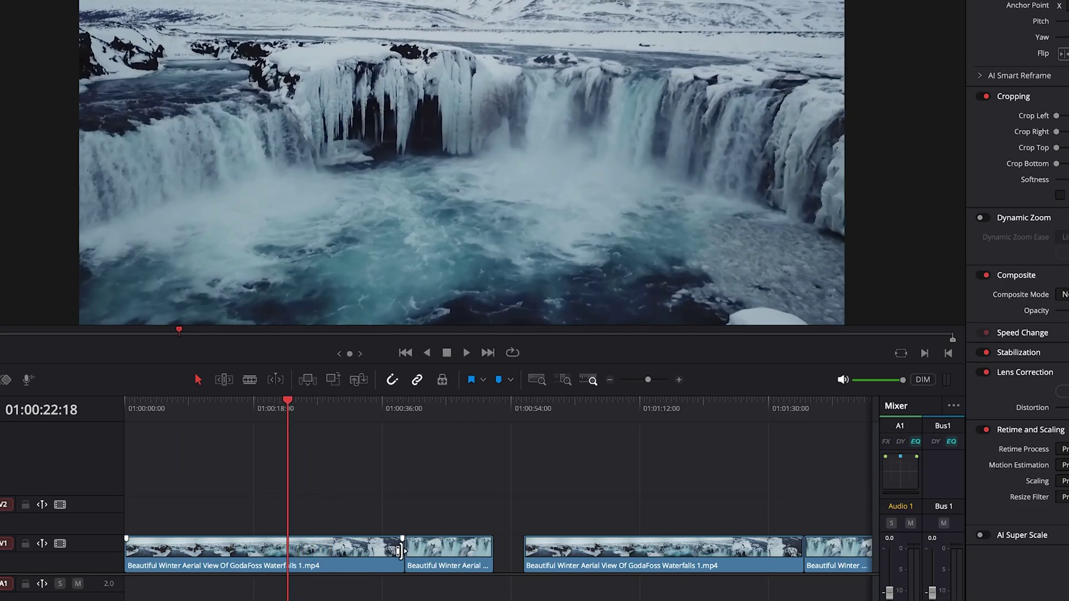
pyautogui.moveTo(396, 549); pyautogui.dragTo(285, 549)
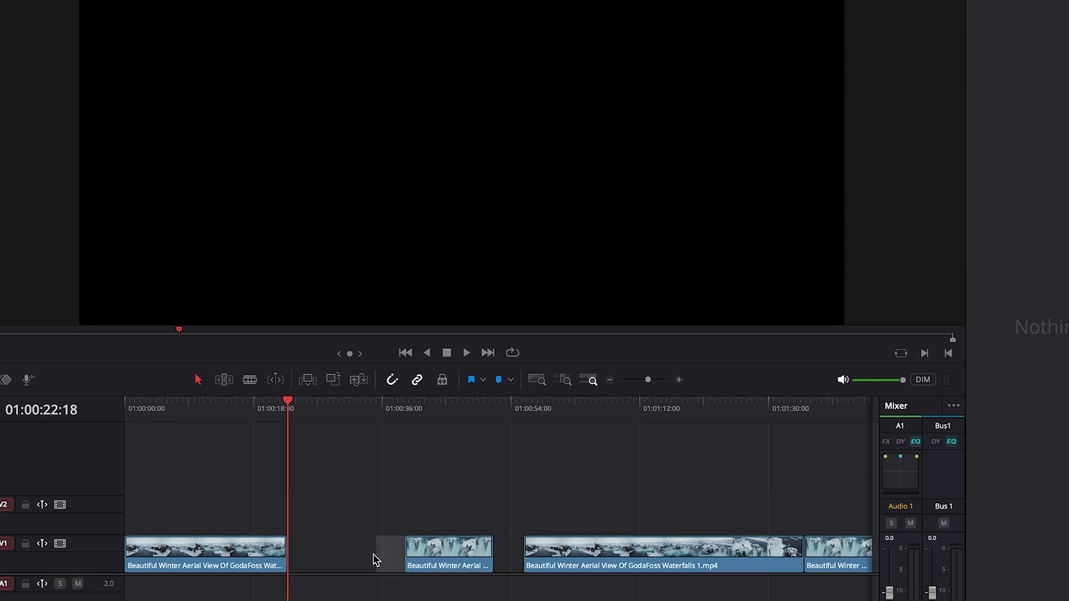
pyautogui.click(339, 556)
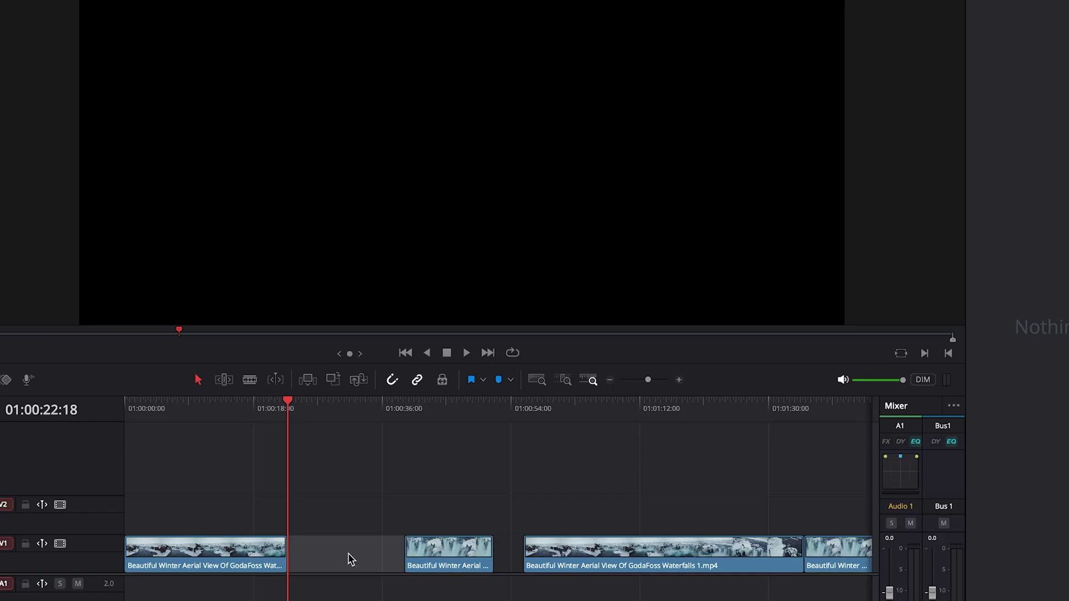
pyautogui.press('Delete')
# Trim the copied GodaFoss clip likewise, delete its gap, and review the cuts.
pyautogui.moveTo(519, 411); pyautogui.dragTo(574, 414)
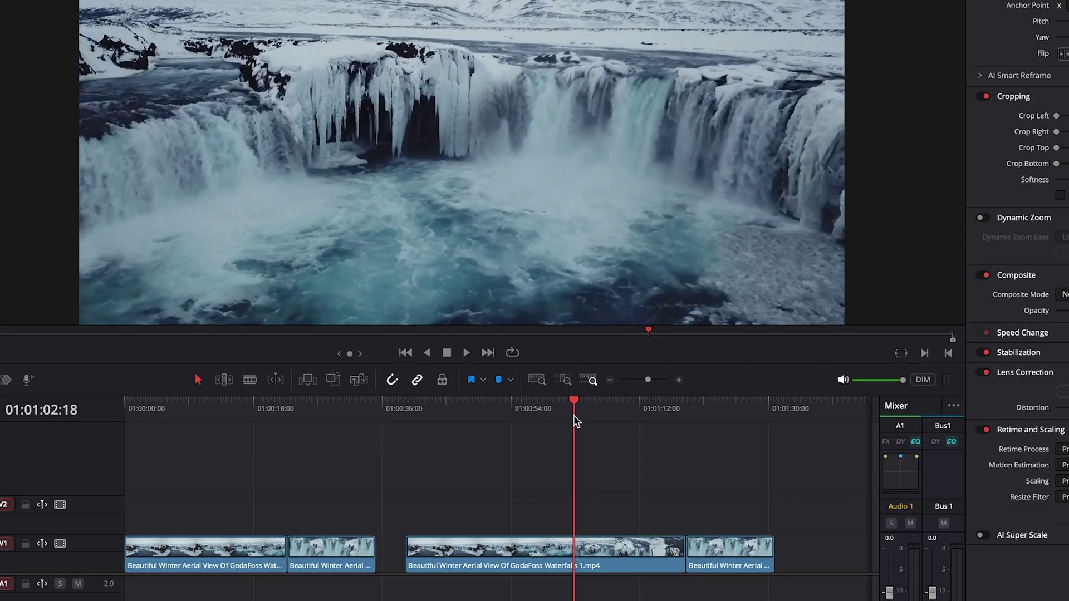
pyautogui.moveTo(683, 554); pyautogui.dragTo(575, 557)
pyautogui.click(609, 556)
pyautogui.press('Delete')
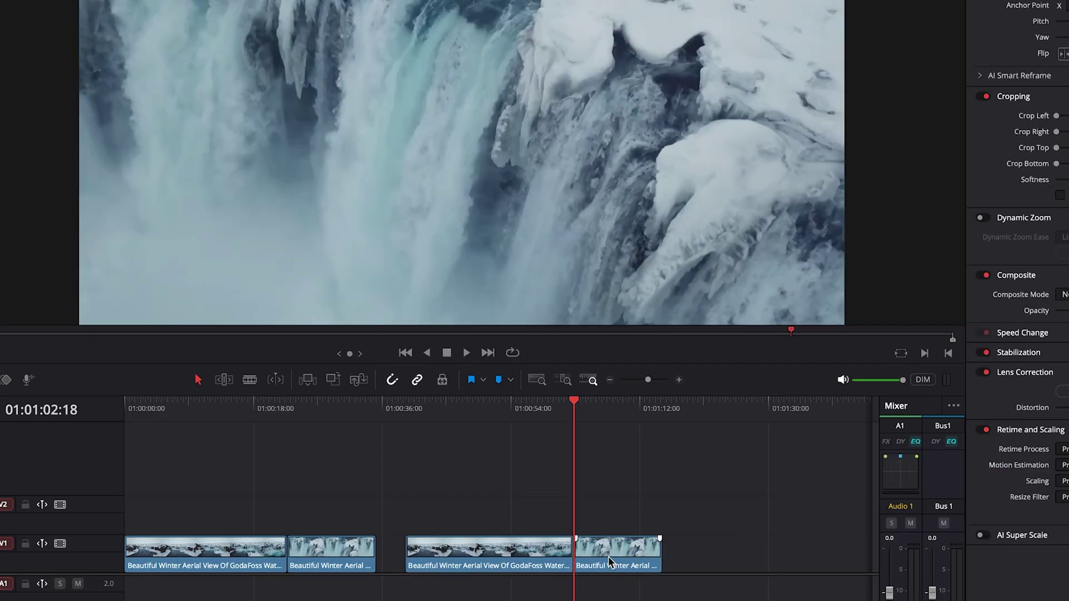
pyautogui.click(224, 402)
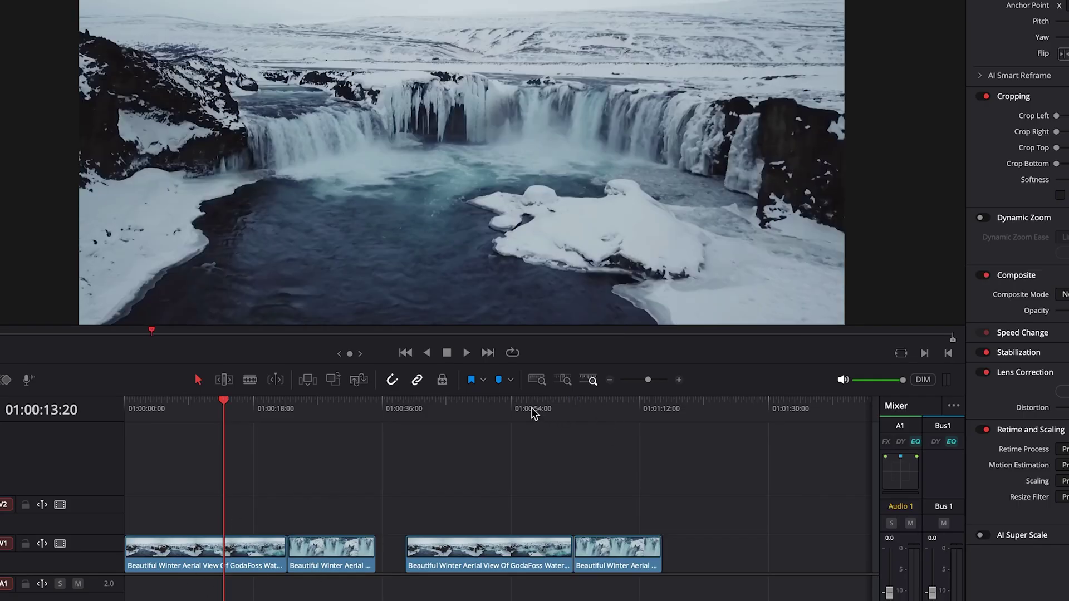
pyautogui.moveTo(531, 407); pyautogui.dragTo(569, 420)
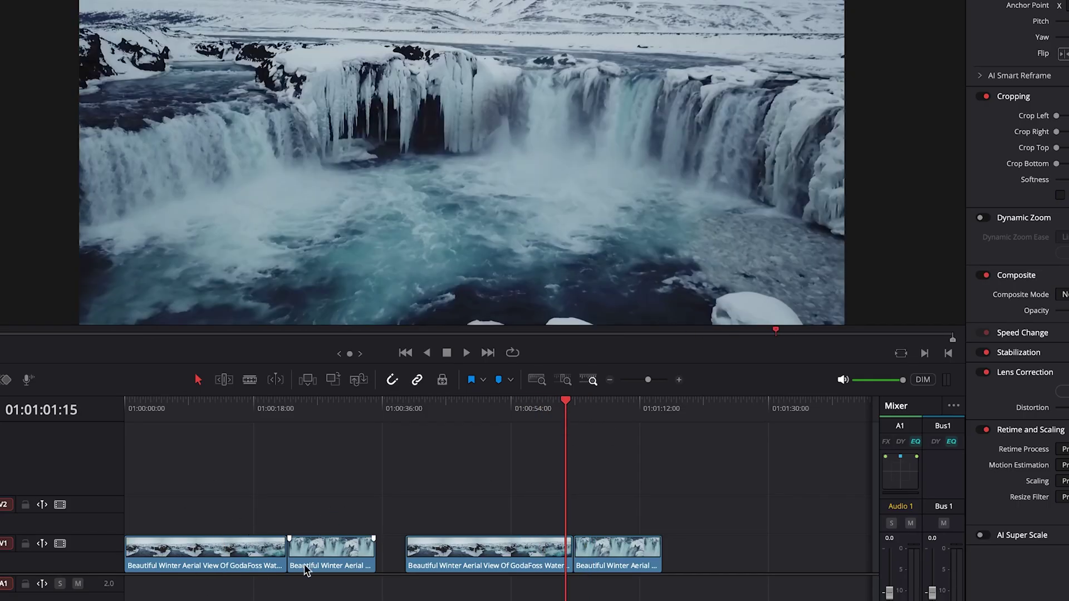
# Enable Retime Controls on the copied GodaFoss clip and the last clip.
pyautogui.click(622, 406)
pyautogui.rightClick(515, 549)
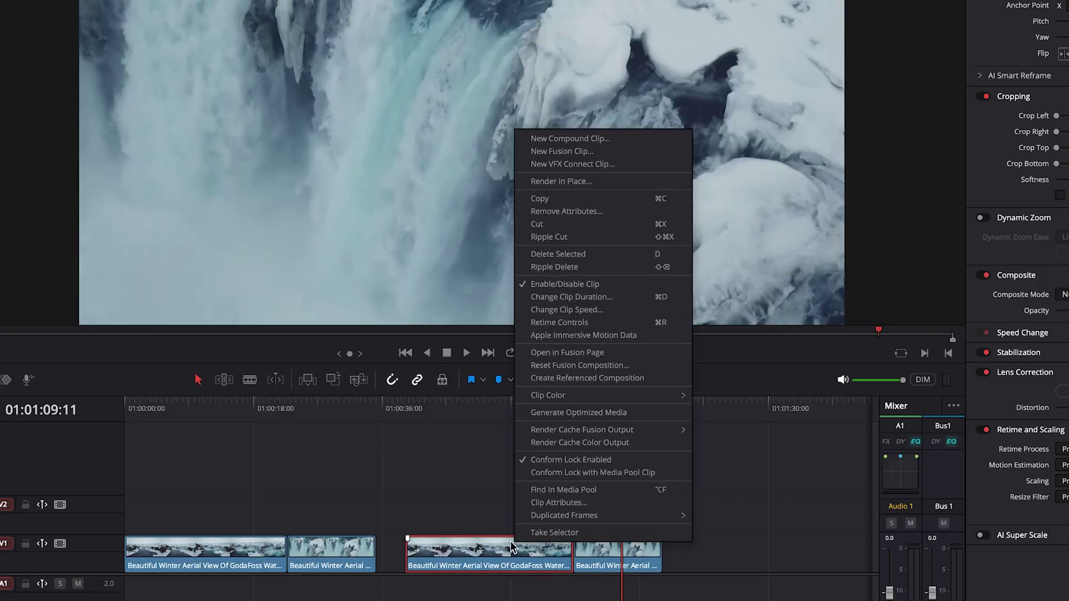
pyautogui.click(561, 322)
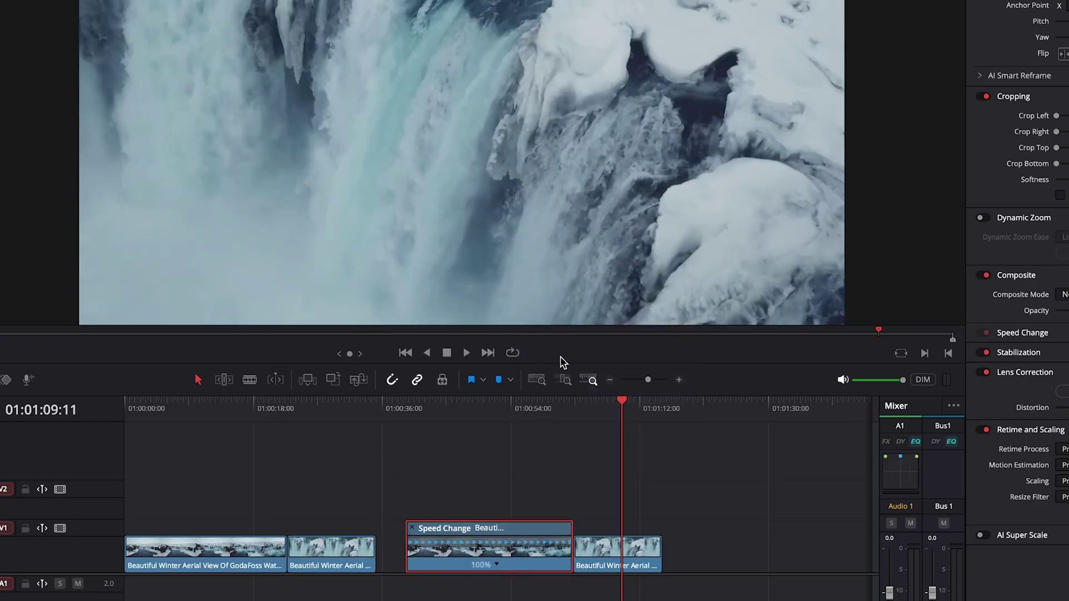
pyautogui.rightClick(604, 544)
pyautogui.click(659, 323)
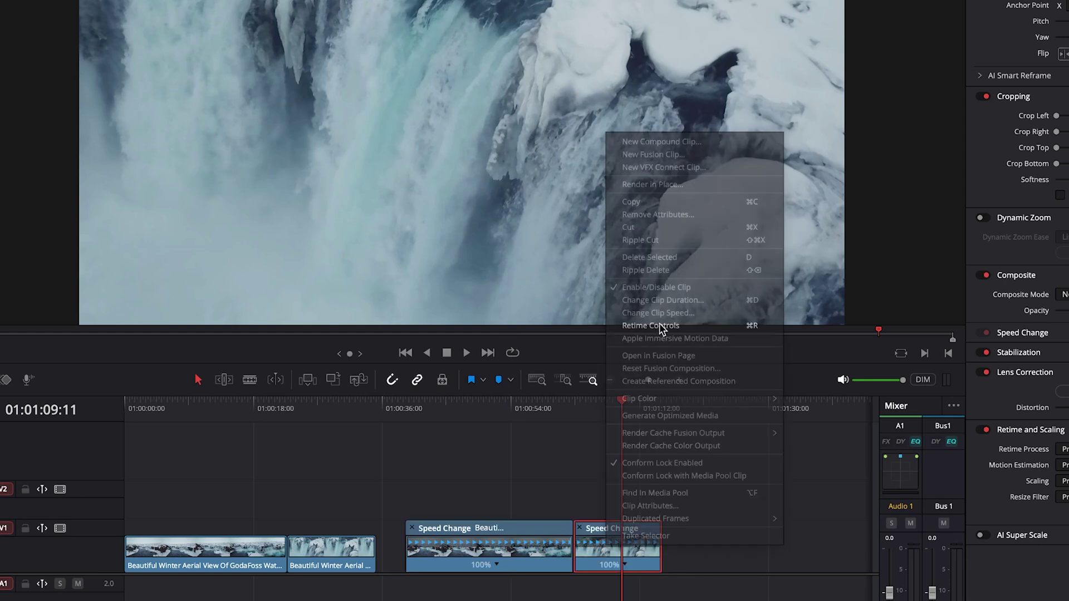
# Play the retimed pair from the waterfall clip's start to confirm both run at 100%.
pyautogui.moveTo(392, 402); pyautogui.dragTo(438, 467)
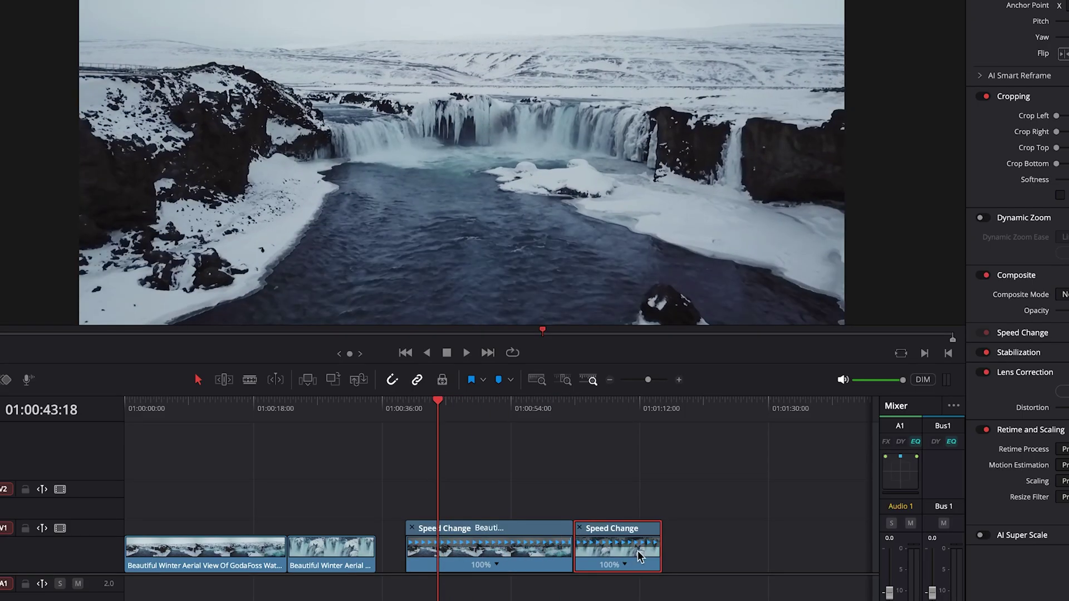
pyautogui.click(412, 506)
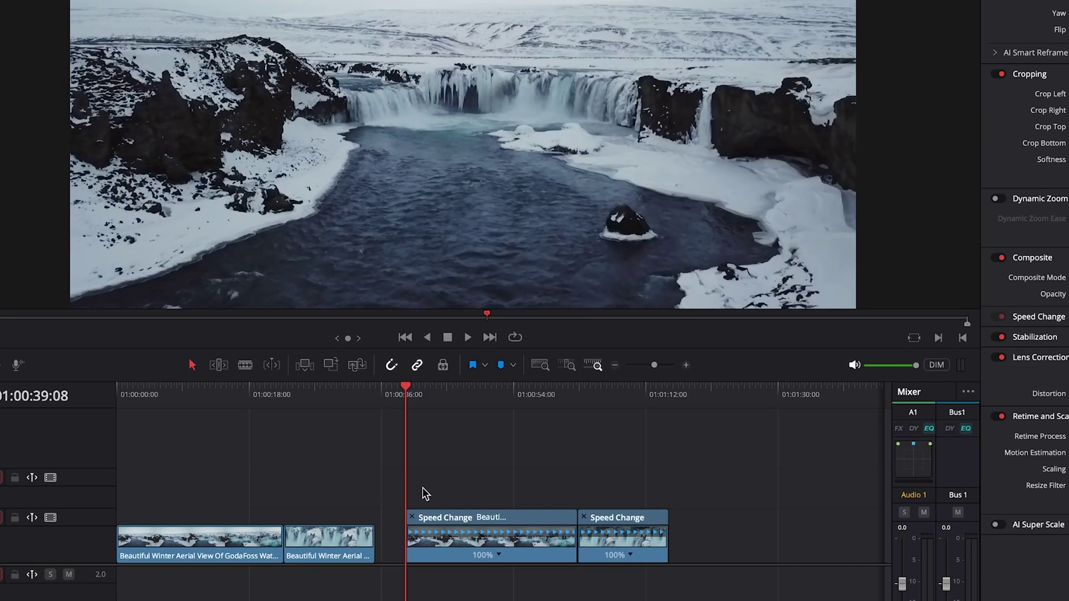
pyautogui.press('space')
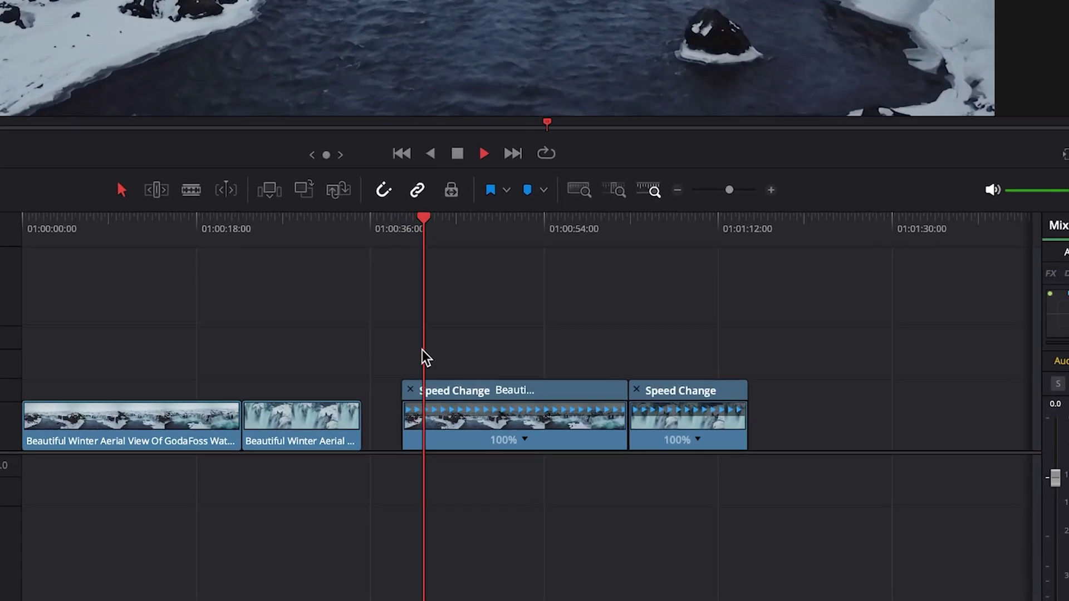
pyautogui.press('space')
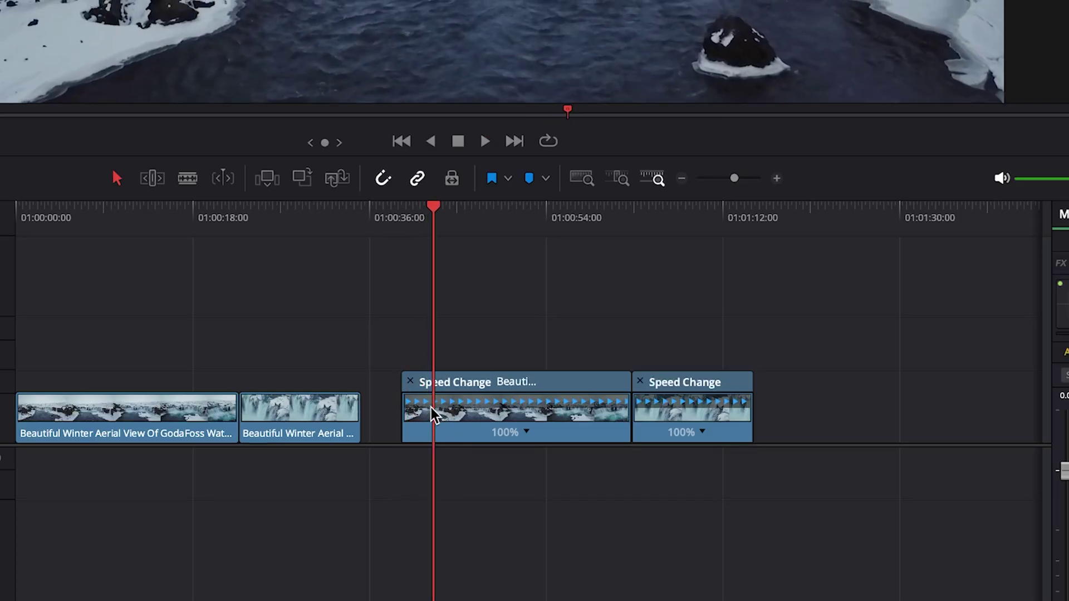
# Add a speed point to the copied GodaFoss clip and display its Retime Speed curve in the Keyframe Editor.
pyautogui.click(526, 432)
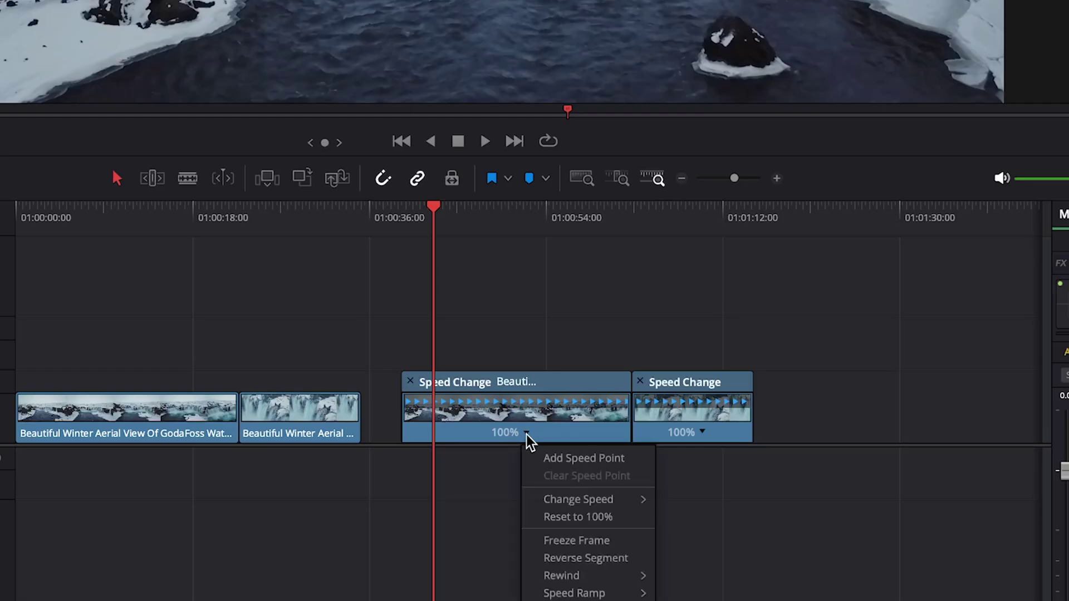
pyautogui.click(606, 458)
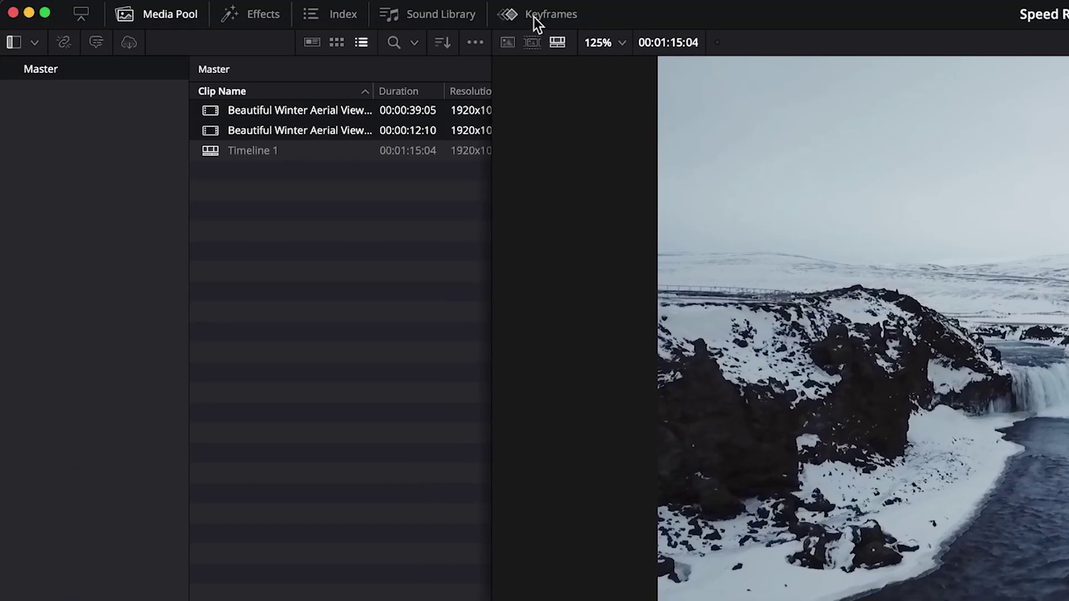
pyautogui.click(534, 18)
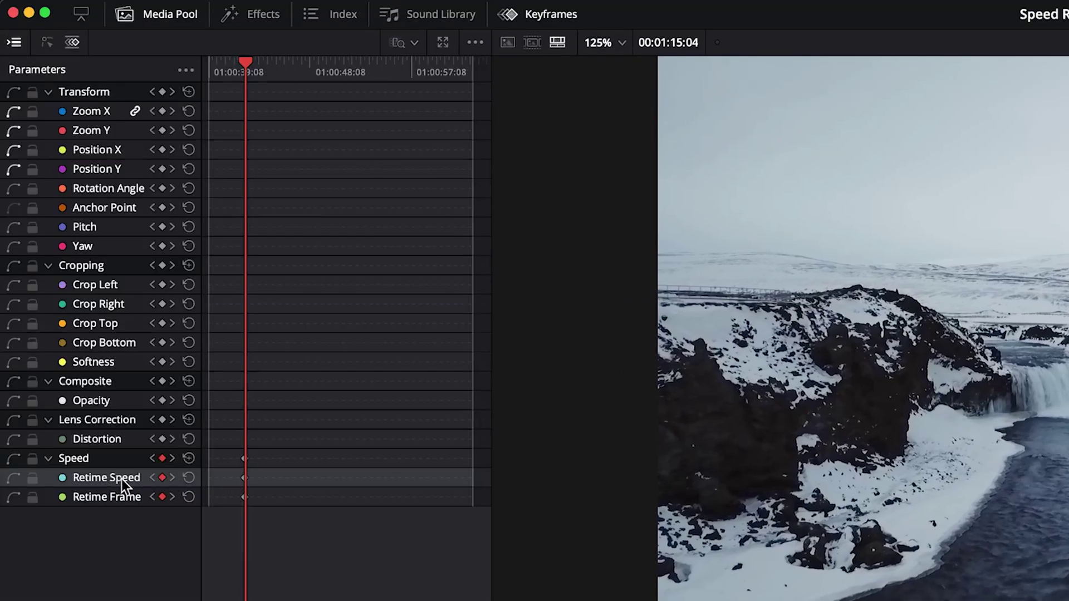
pyautogui.click(12, 482)
# Close the Keyframe Editor and set the section after the speed point to 800%.
pyautogui.click(443, 42)
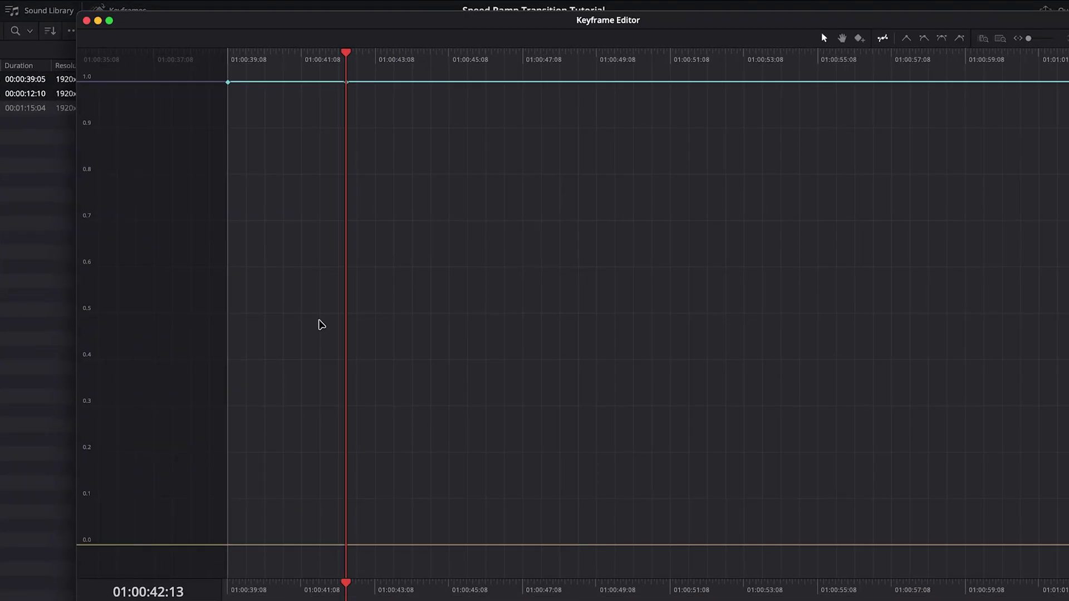
pyautogui.click(84, 21)
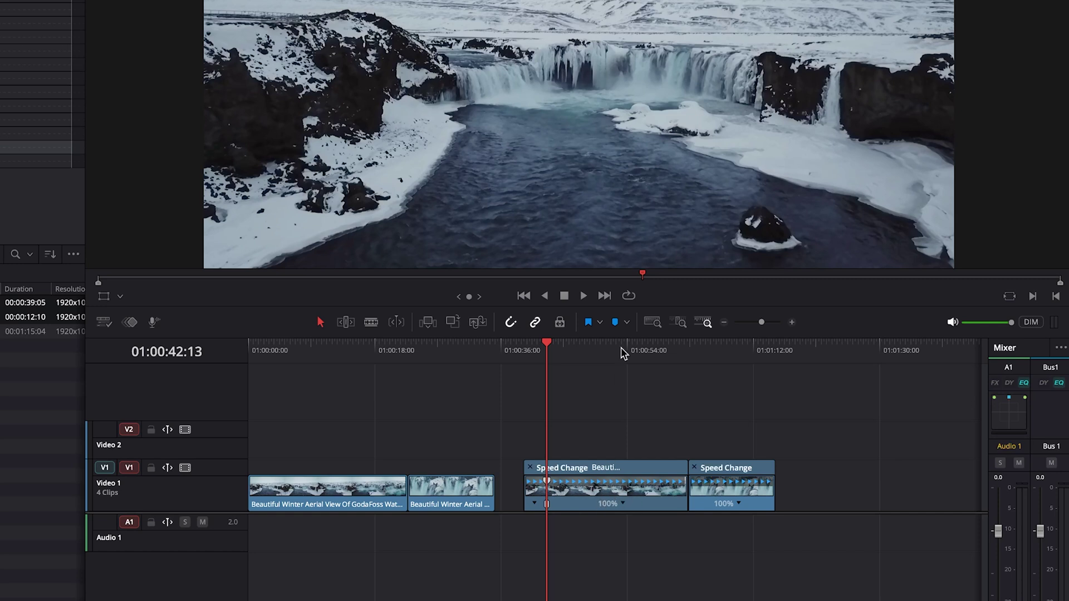
pyautogui.click(623, 503)
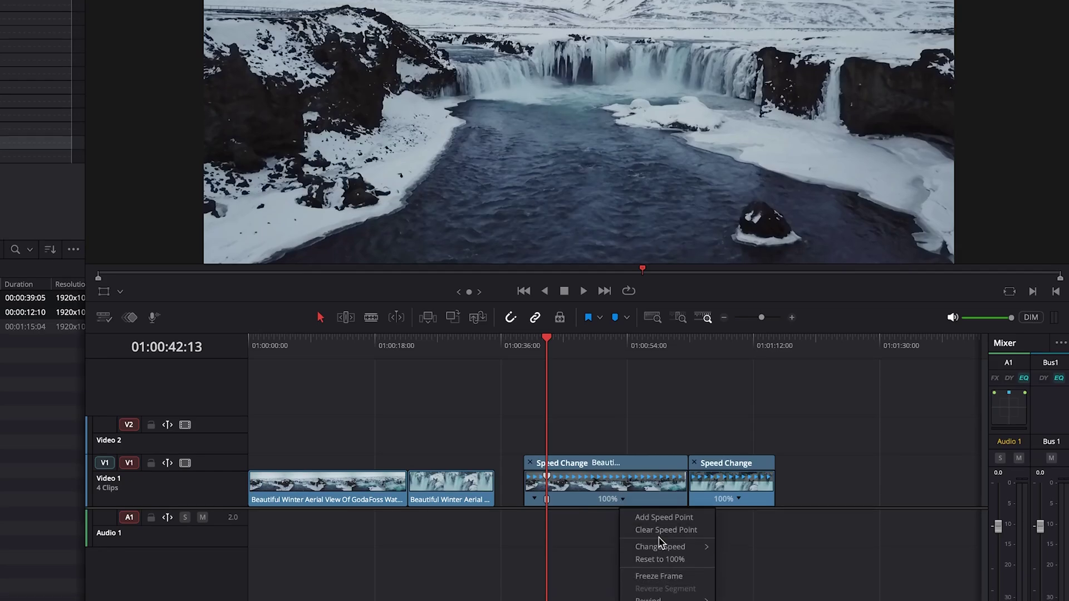
pyautogui.moveTo(668, 551)
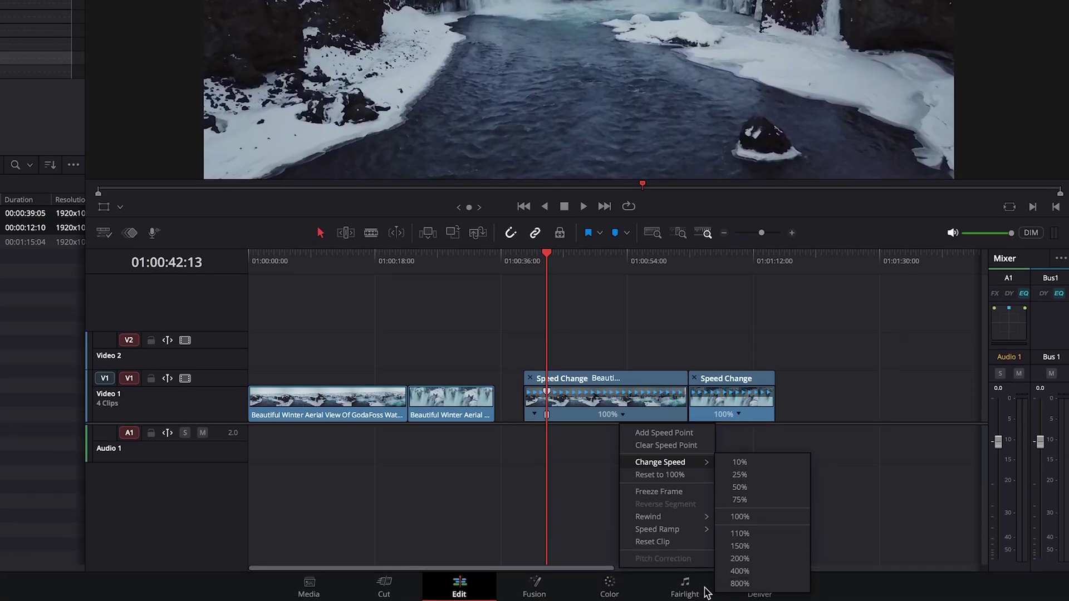
pyautogui.click(745, 584)
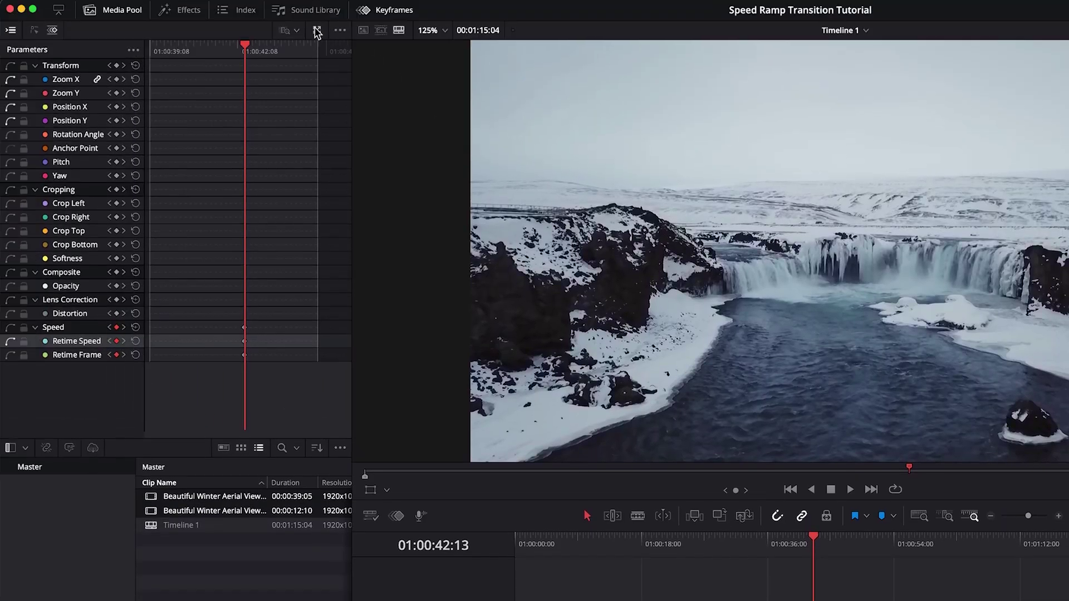
# In the large Keyframe Editor, apply Ease In and Out to the speed-jump keyframe.
pyautogui.click(316, 32)
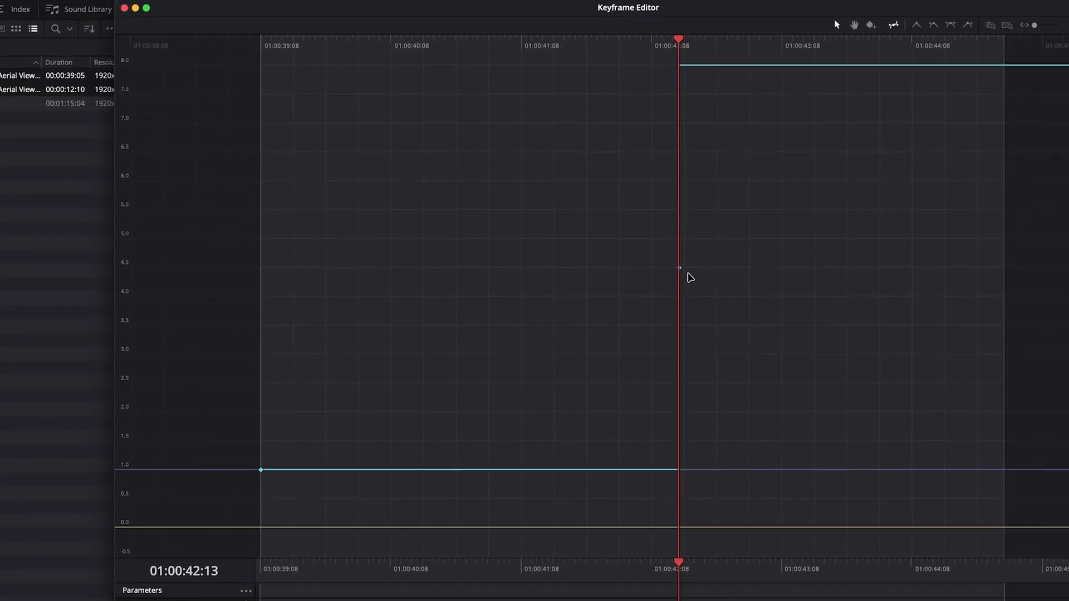
pyautogui.moveTo(700, 66)
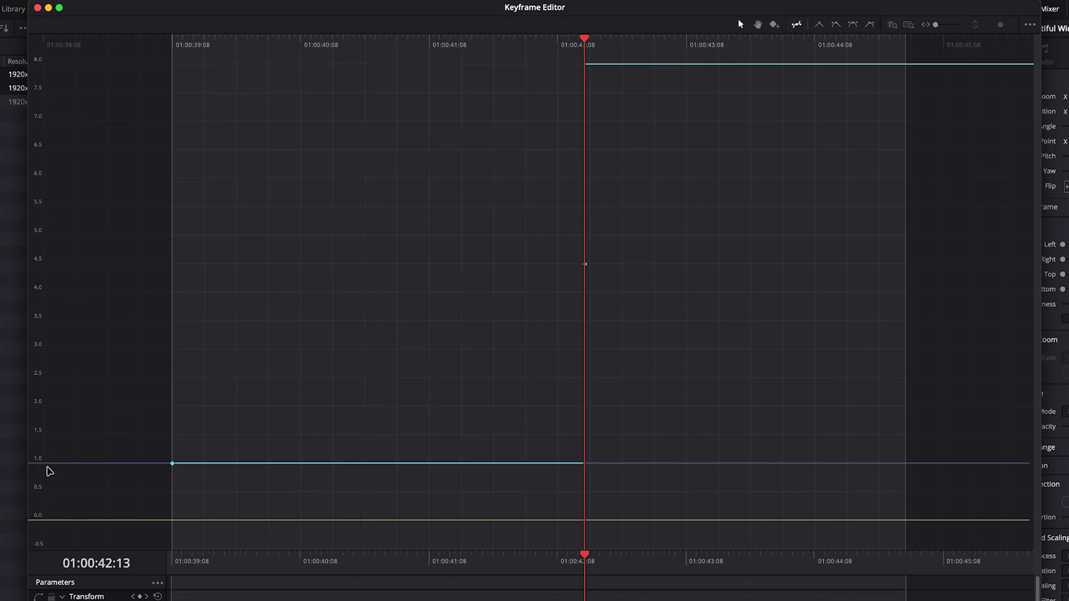
pyautogui.moveTo(176, 464)
pyautogui.click(585, 265)
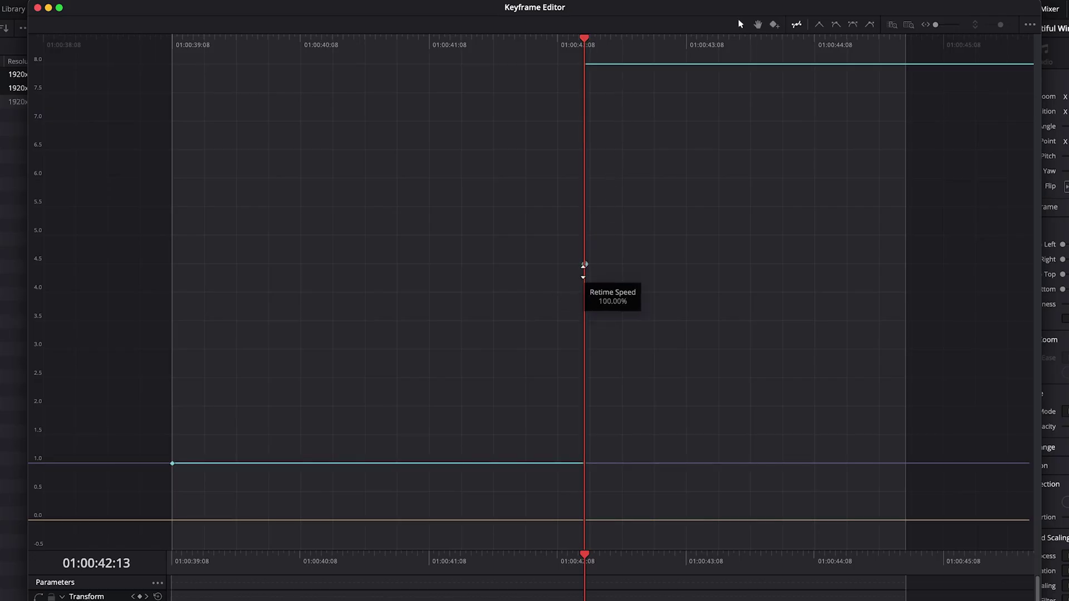
pyautogui.click(852, 26)
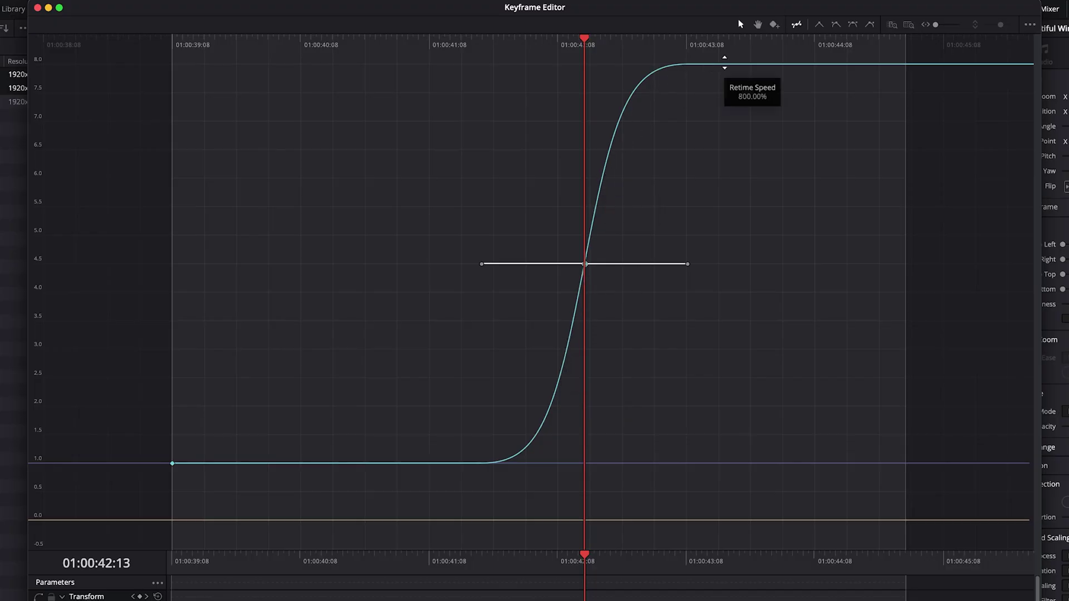
# Drag the keyframe's right Bezier handle outward to lengthen the ease toward 800%.
pyautogui.click(691, 270)
pyautogui.click(585, 264)
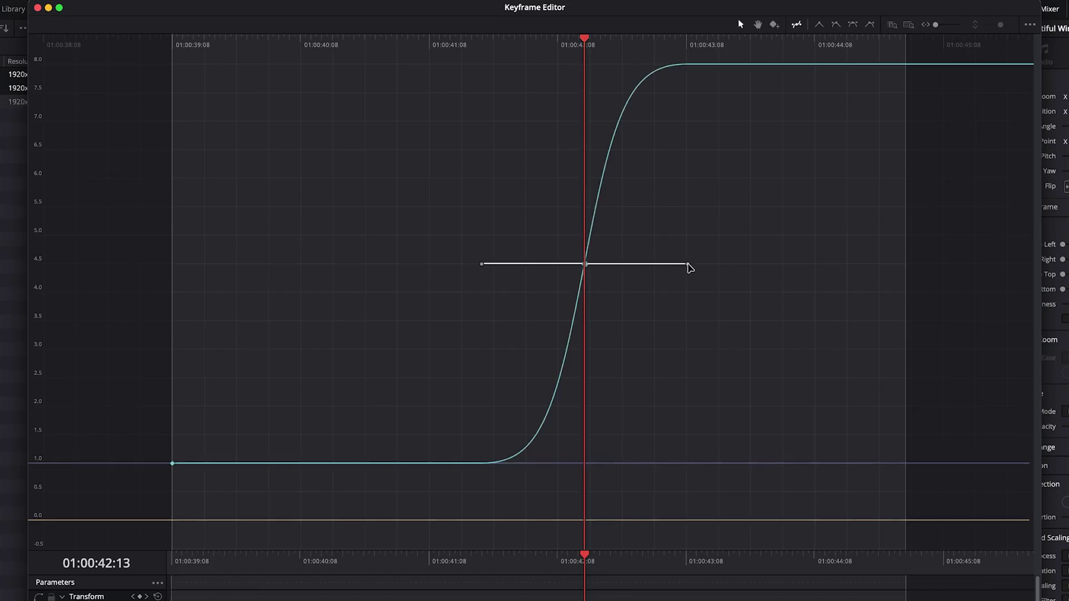
pyautogui.moveTo(689, 265); pyautogui.dragTo(736, 265)
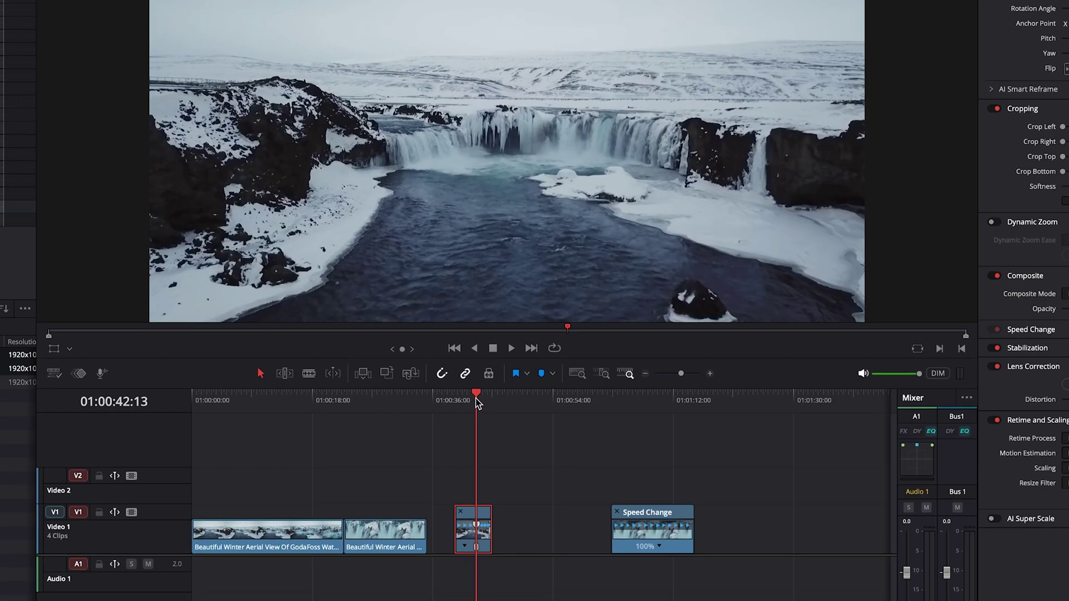
pyautogui.moveTo(463, 398); pyautogui.dragTo(456, 398)
pyautogui.press('space')
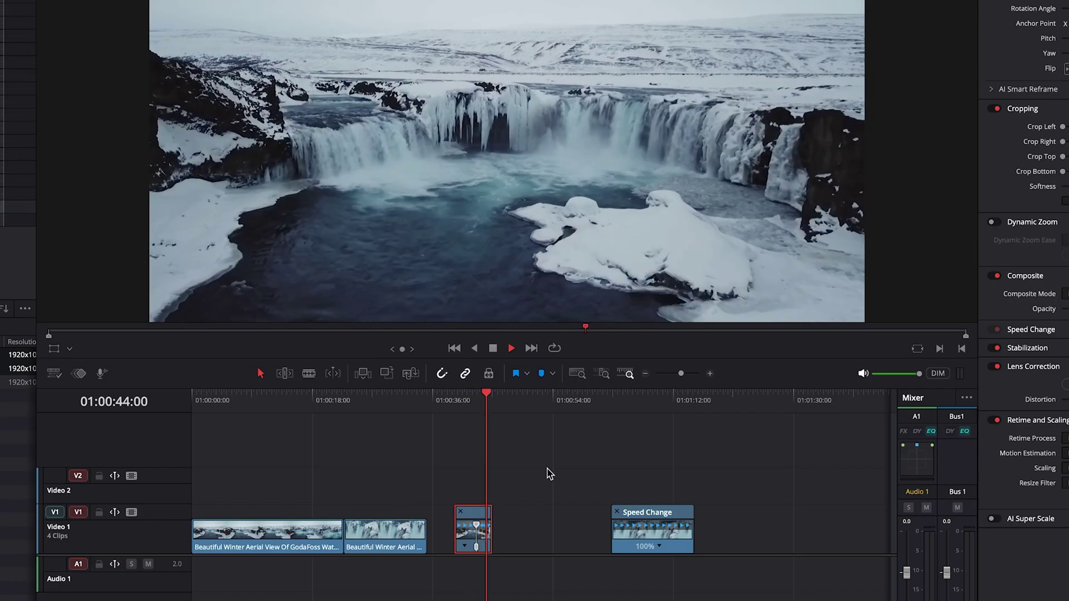
pyautogui.click(474, 405)
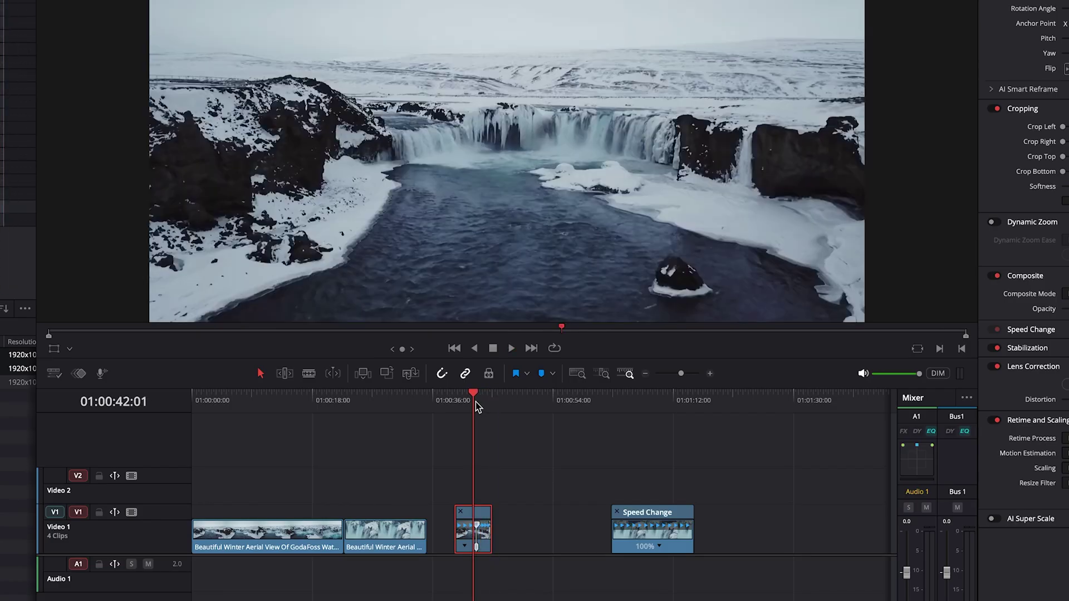
pyautogui.moveTo(474, 404); pyautogui.dragTo(486, 411)
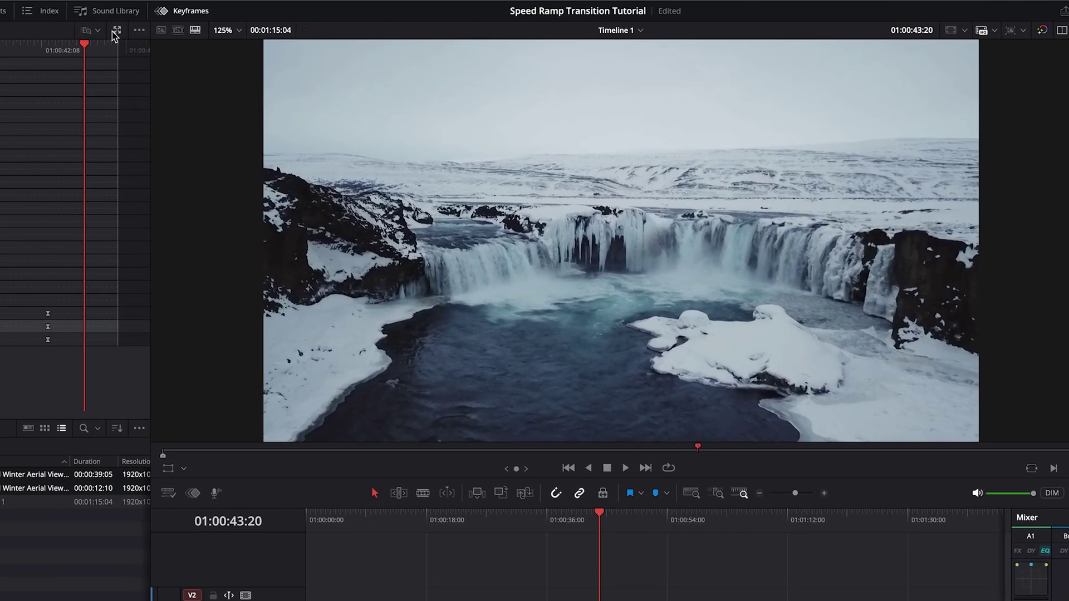
# Raise the ramp's top speed above 800% and turn off Auto Zoom Graph Height.
pyautogui.click(116, 31)
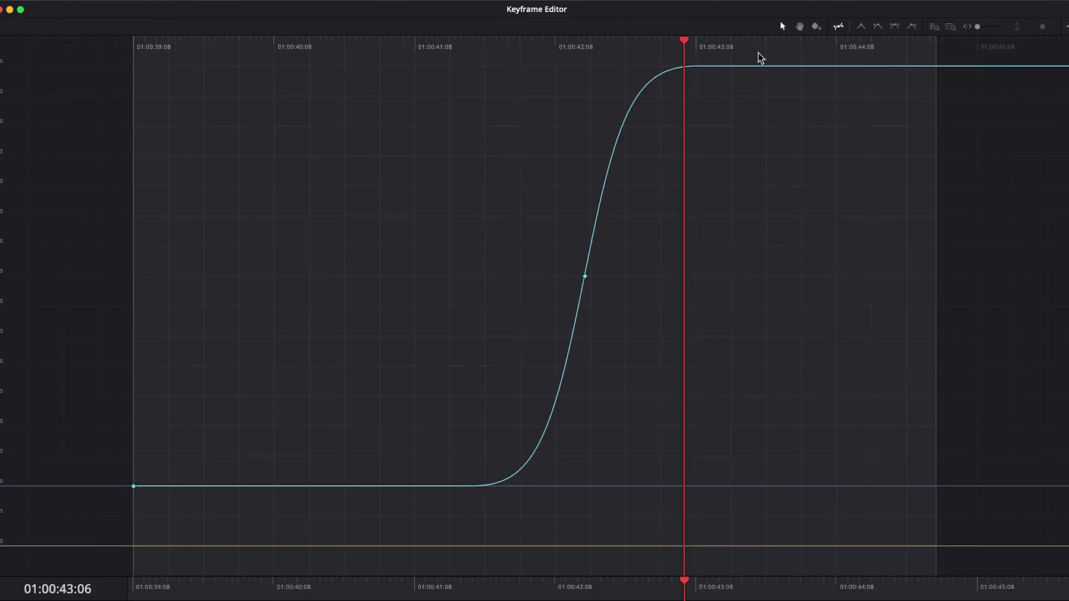
pyautogui.moveTo(761, 65); pyautogui.dragTo(863, 2)
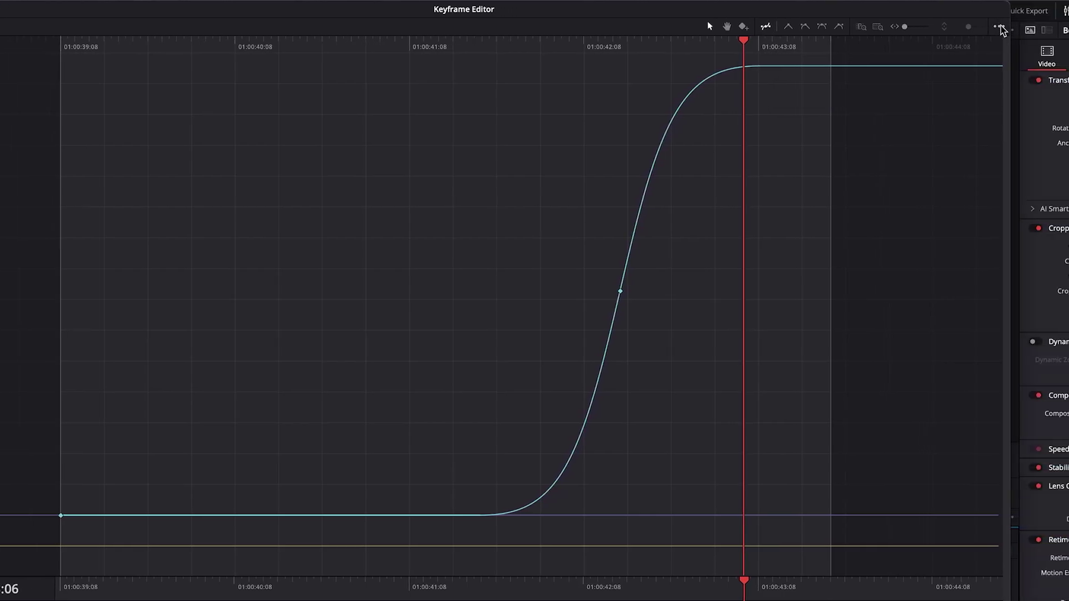
pyautogui.click(1046, 26)
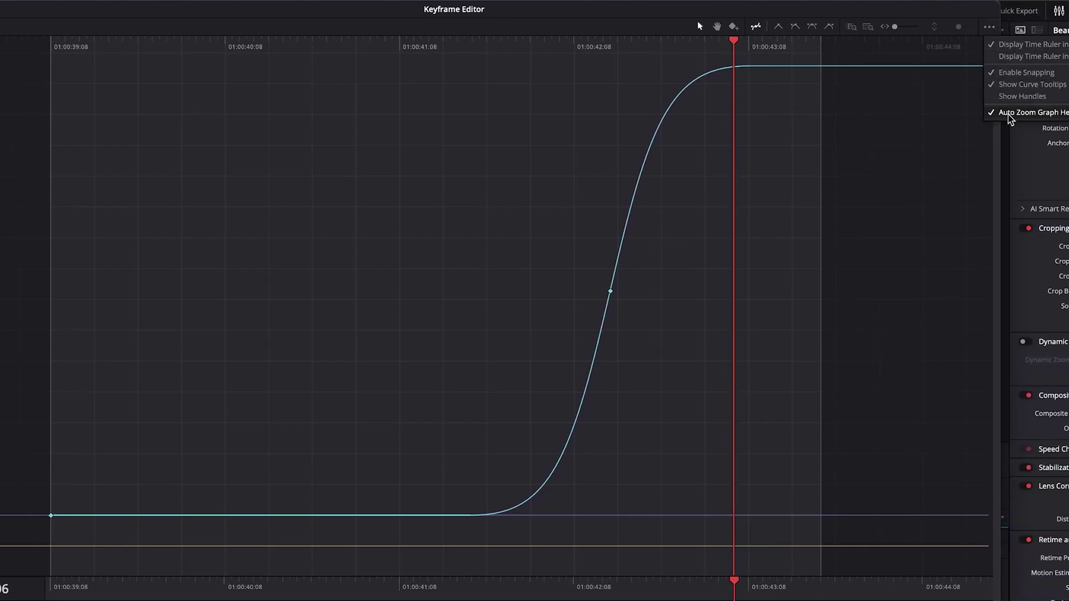
pyautogui.click(1029, 113)
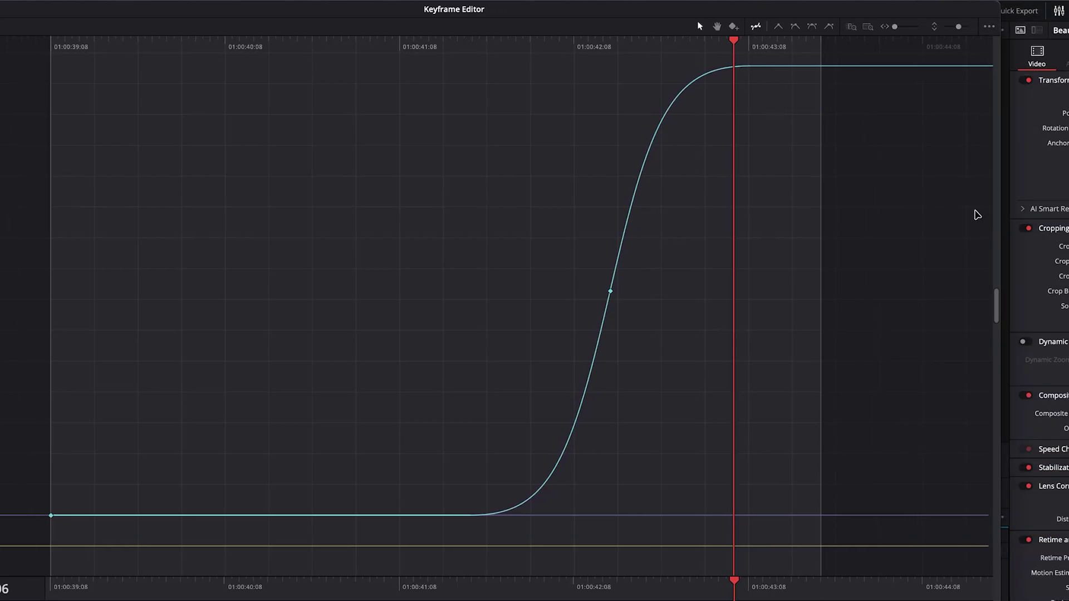
pyautogui.scroll(-5, 999, 308)
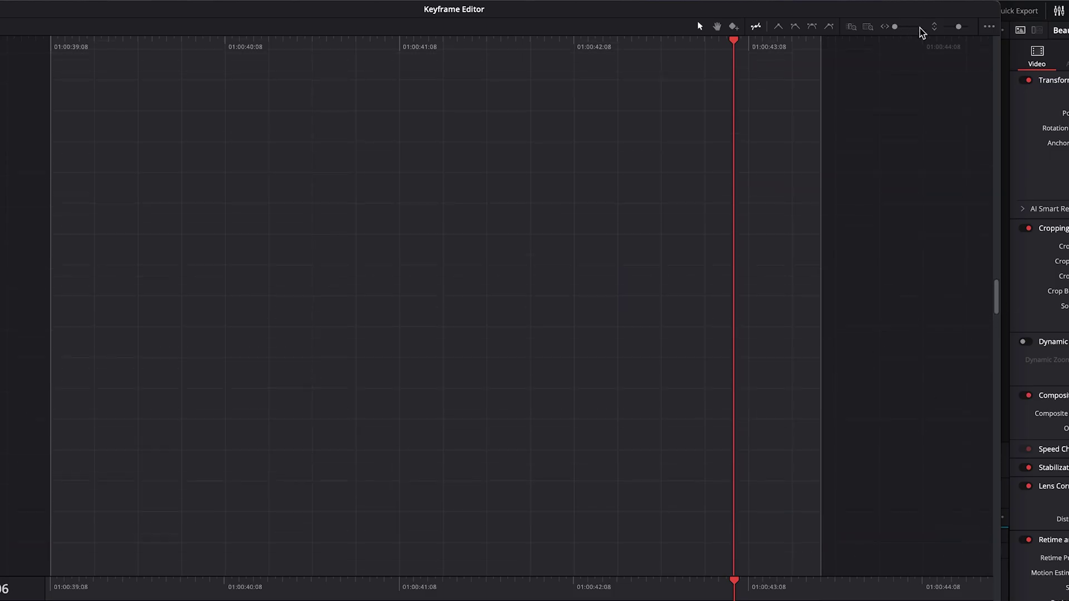
pyautogui.moveTo(951, 28); pyautogui.dragTo(952, 27)
# Re-enable Auto Zoom Graph Height, fit the curve, push the top speed higher, and close the editor.
pyautogui.click(990, 28)
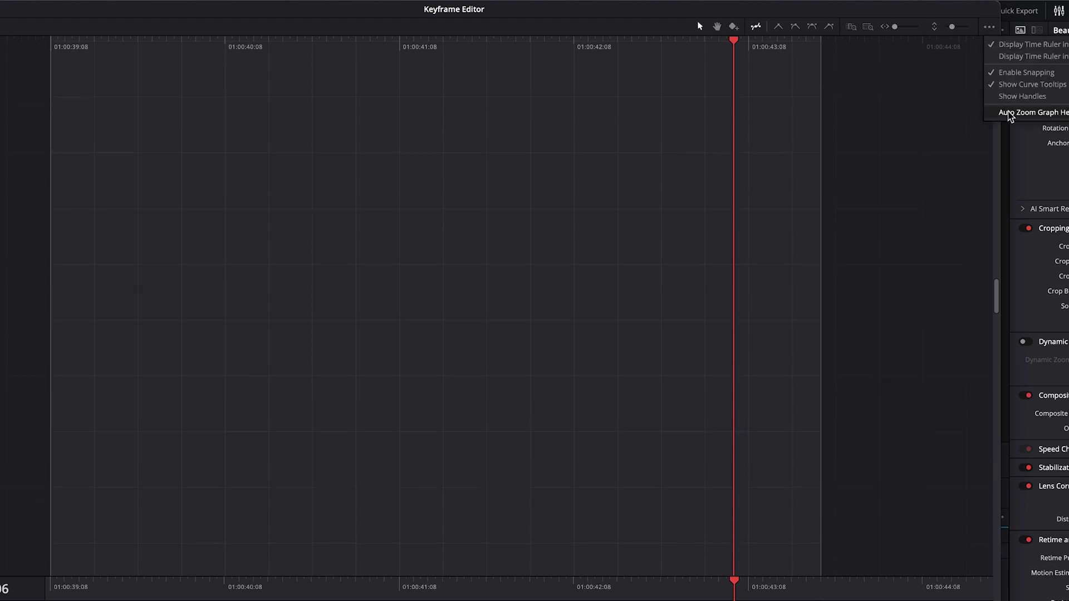
pyautogui.click(1010, 113)
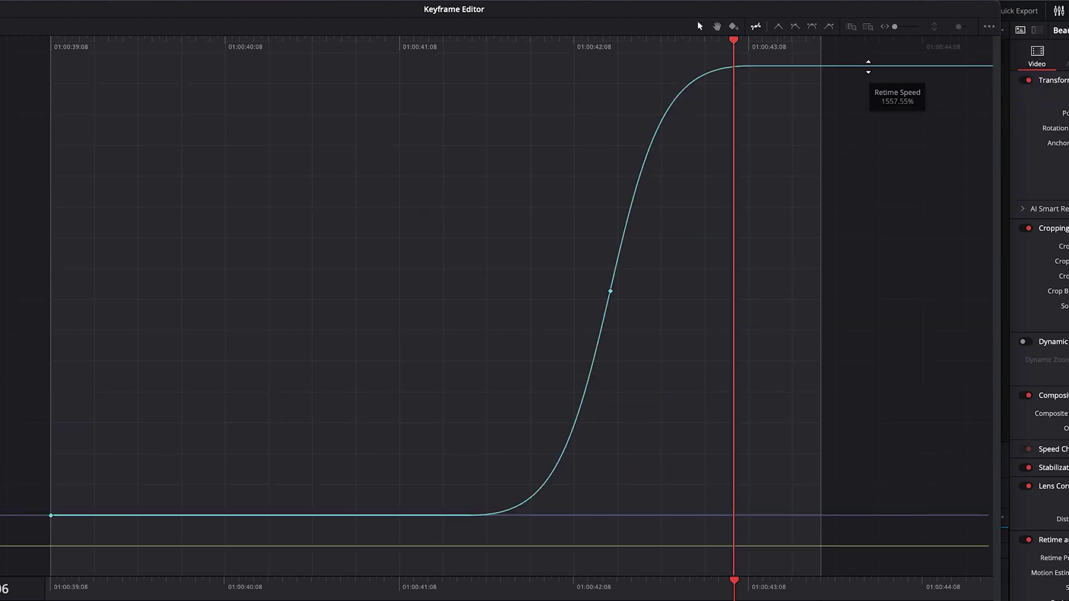
pyautogui.hotkey('shift', 'z')
pyautogui.moveTo(877, 67); pyautogui.dragTo(969, 76)
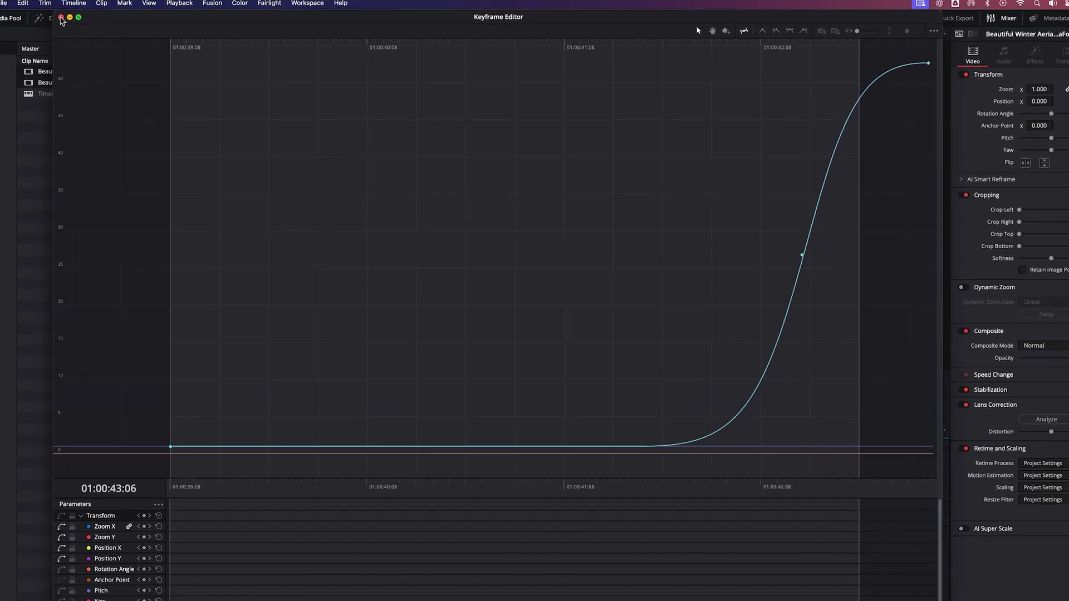
pyautogui.click(61, 18)
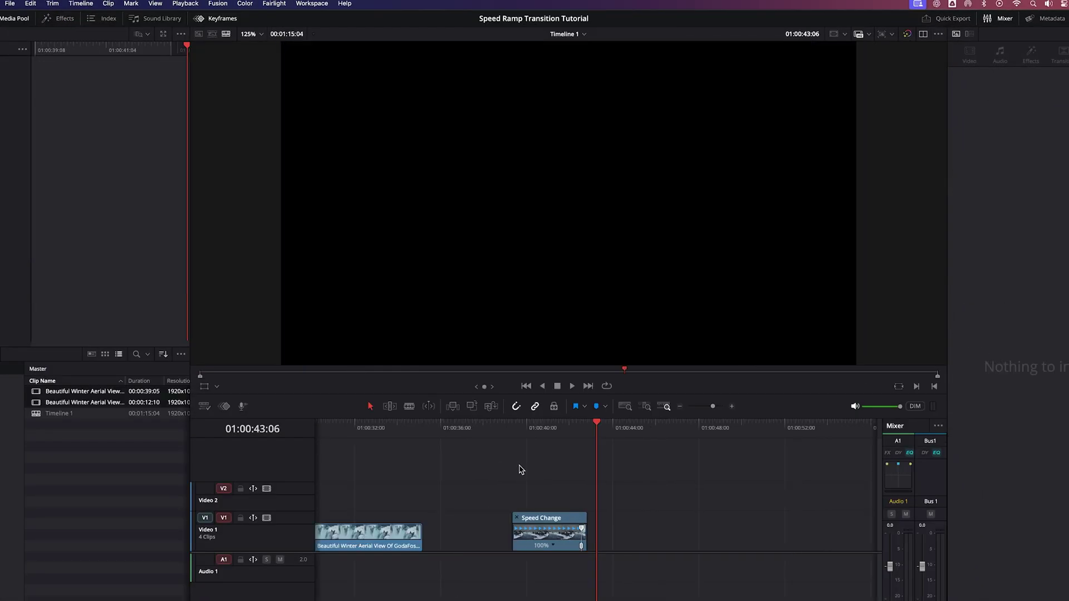
# Play the faster ramp from just before the speed point, then deselect the clips.
pyautogui.click(463, 428)
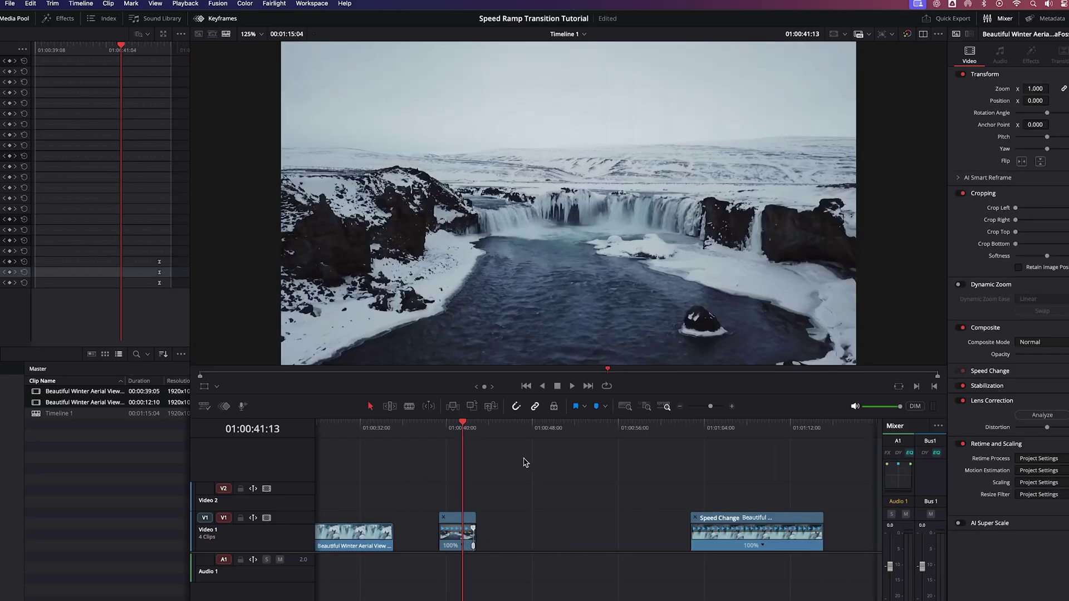
pyautogui.press('space')
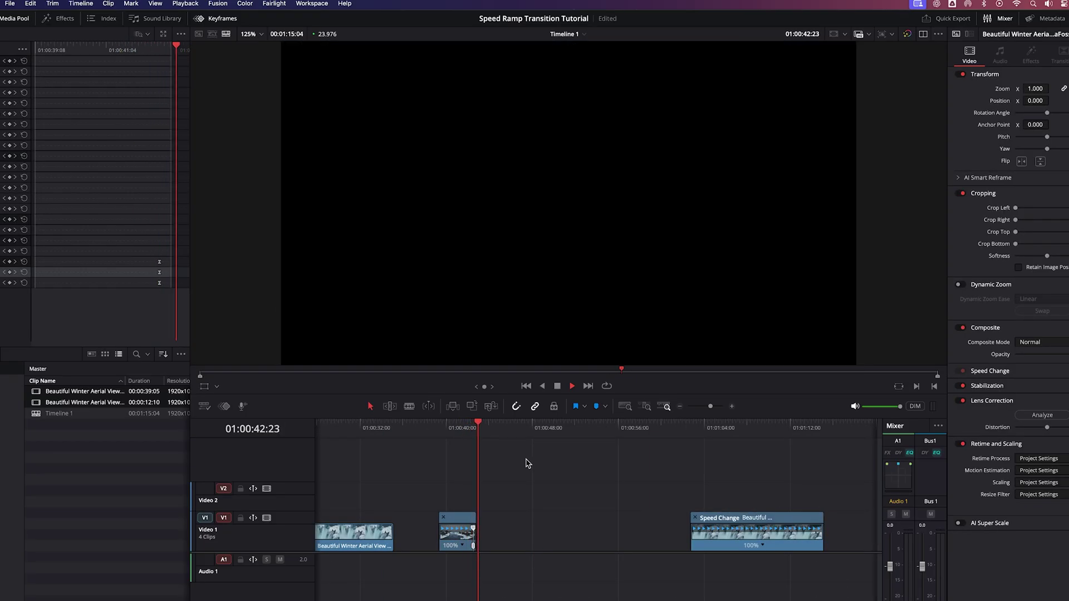
pyautogui.click(468, 429)
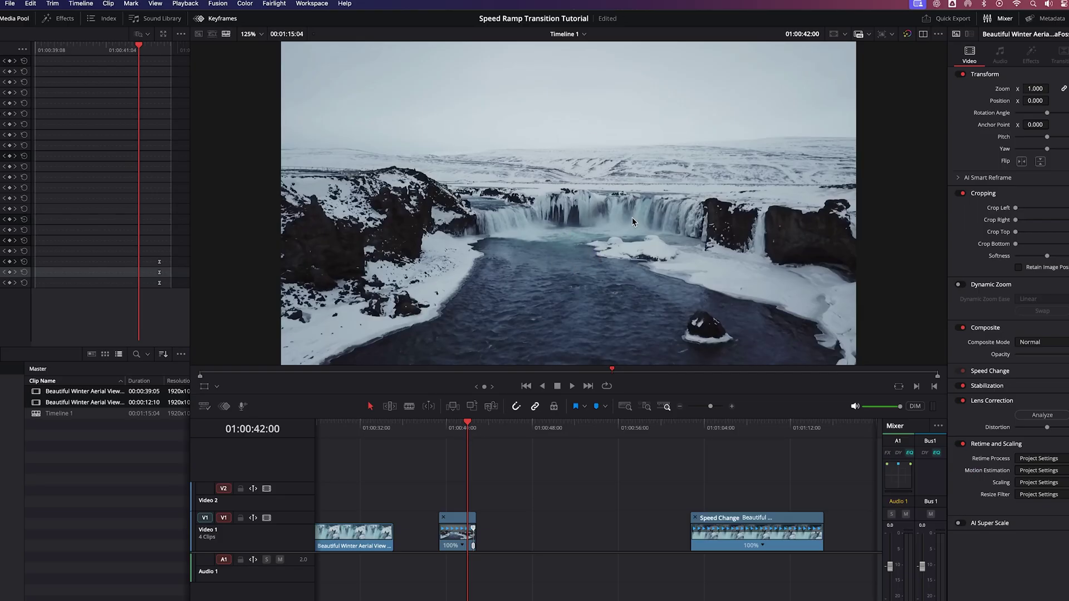
pyautogui.click(485, 446)
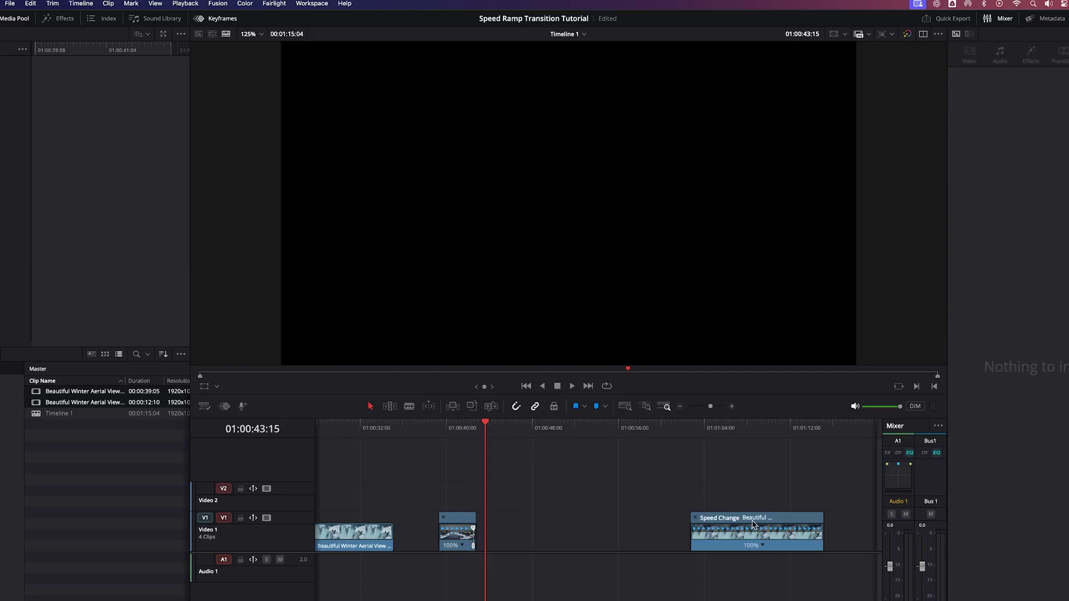
# Butt the Speed Change clip against the middle clip and enable its Retime Controls.
pyautogui.moveTo(736, 522); pyautogui.dragTo(570, 532)
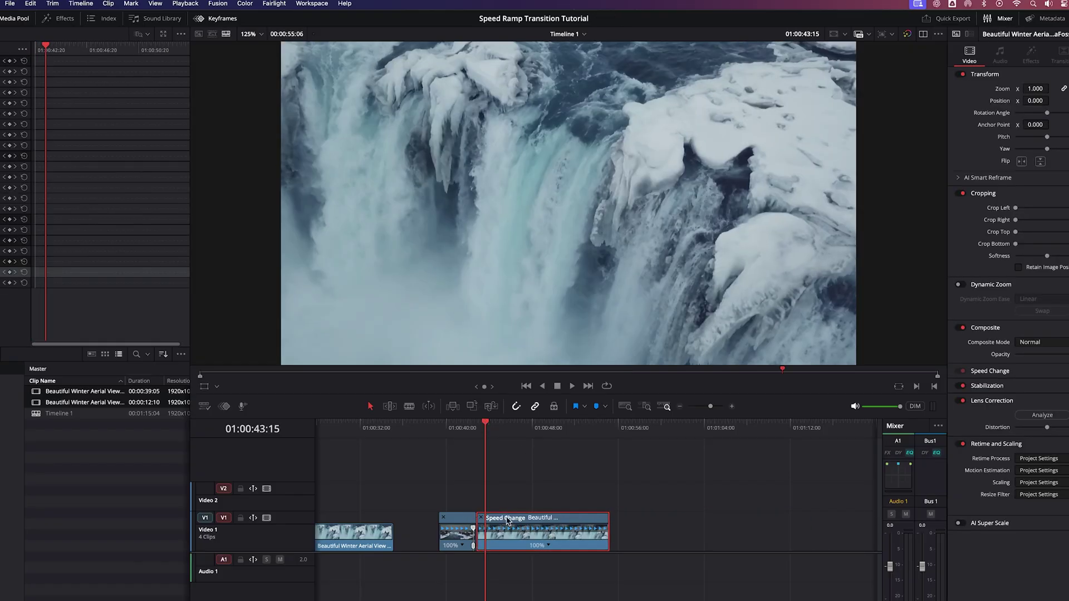
pyautogui.rightClick(529, 520)
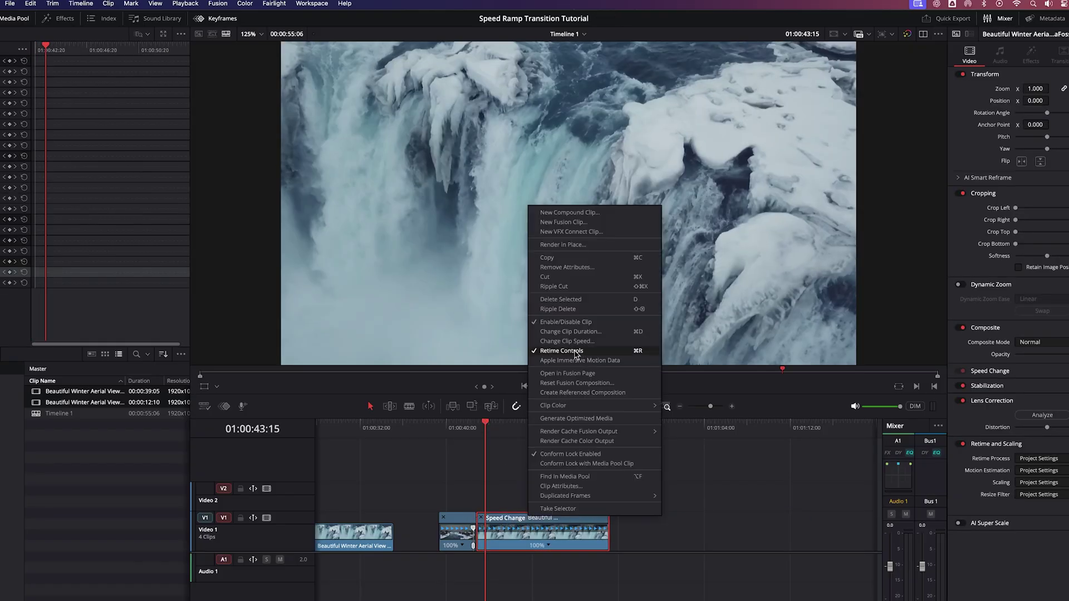
pyautogui.click(521, 526)
# Add a speed point partway into the clip and speed up the section before it.
pyautogui.press('Up')
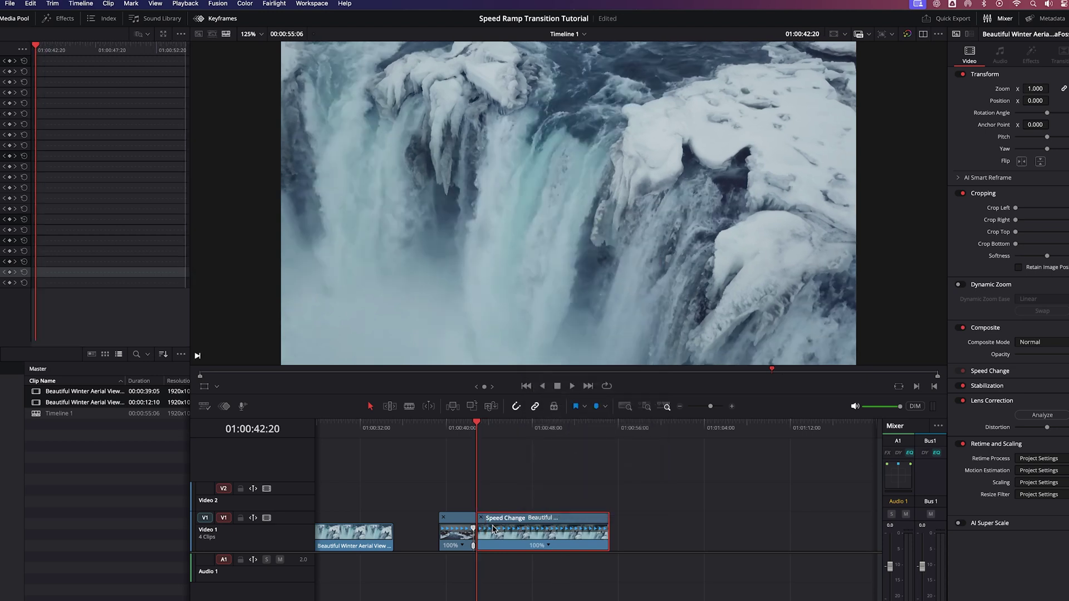
pyautogui.moveTo(476, 420); pyautogui.dragTo(583, 443)
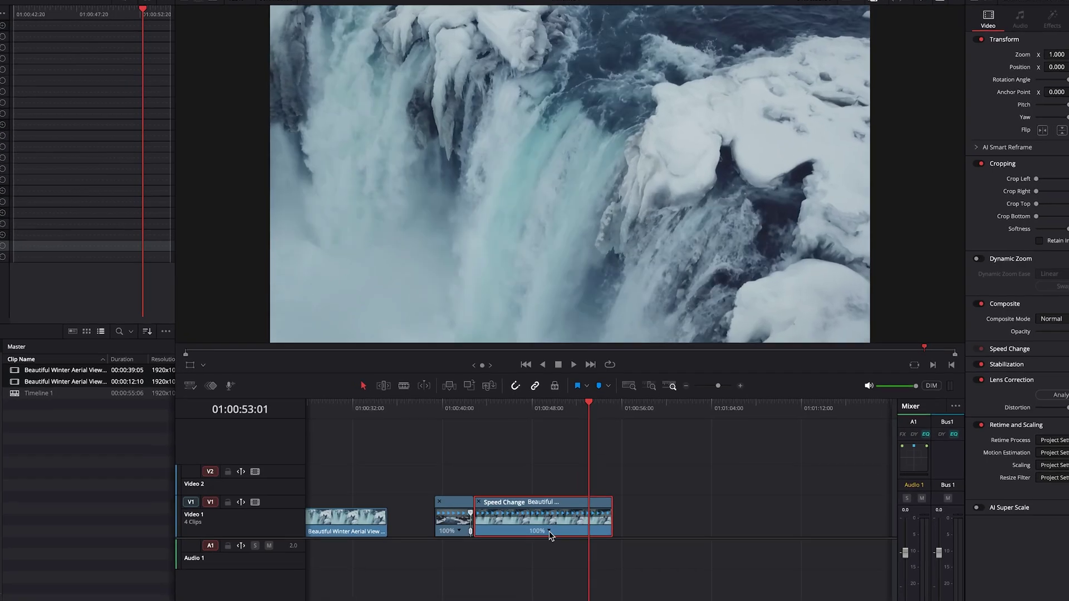
pyautogui.click(547, 546)
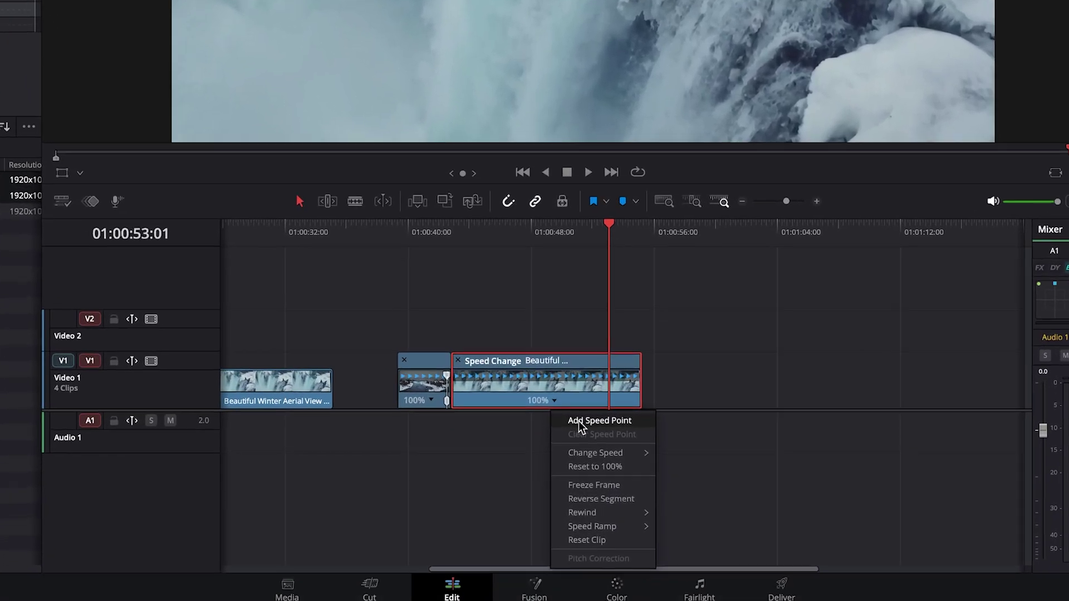
pyautogui.click(580, 423)
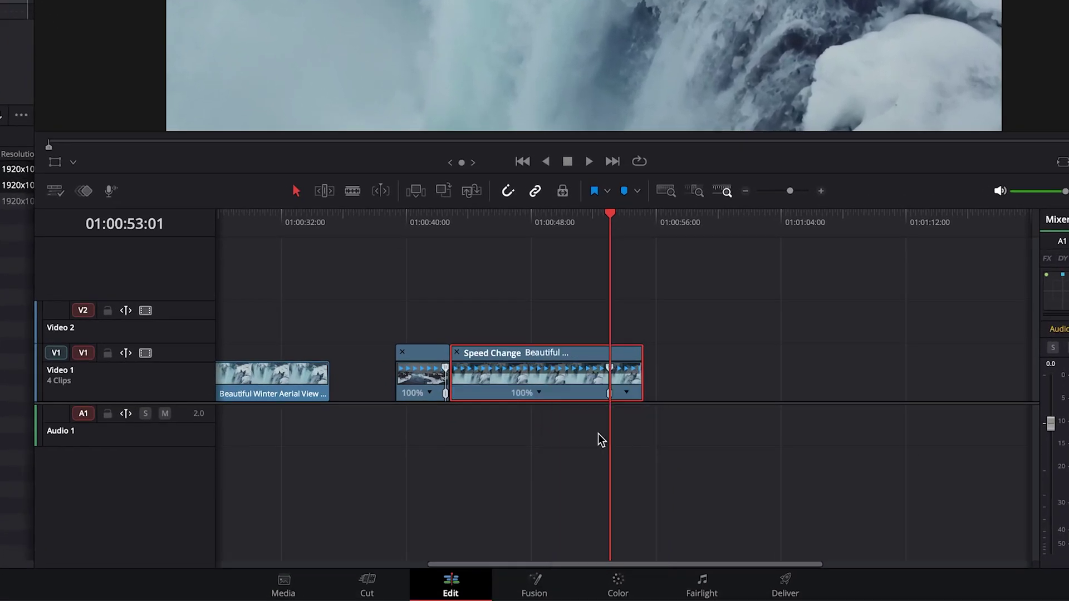
pyautogui.click(539, 393)
pyautogui.moveTo(584, 452)
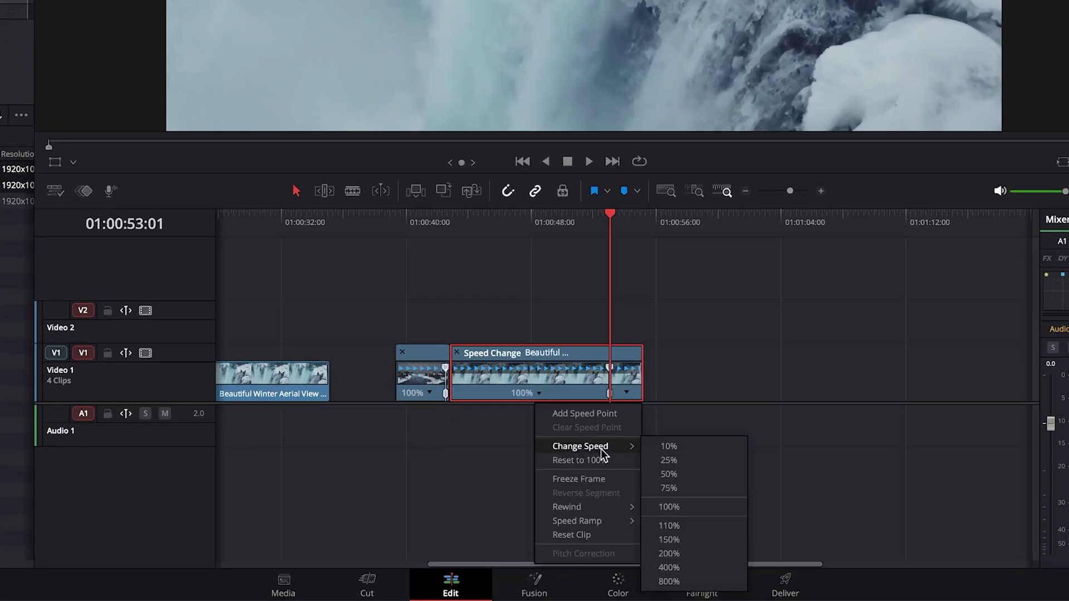
pyautogui.click(688, 573)
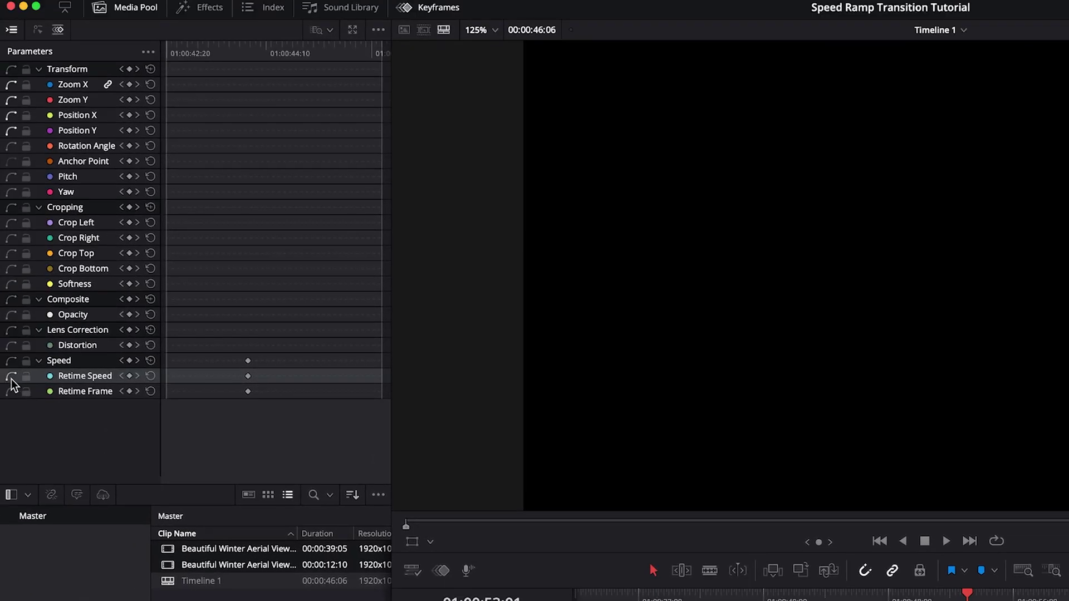
# Ease the final clip's speed keyframe, widen its Bezier handle, and raise the starting speed to about 2815%.
pyautogui.click(352, 29)
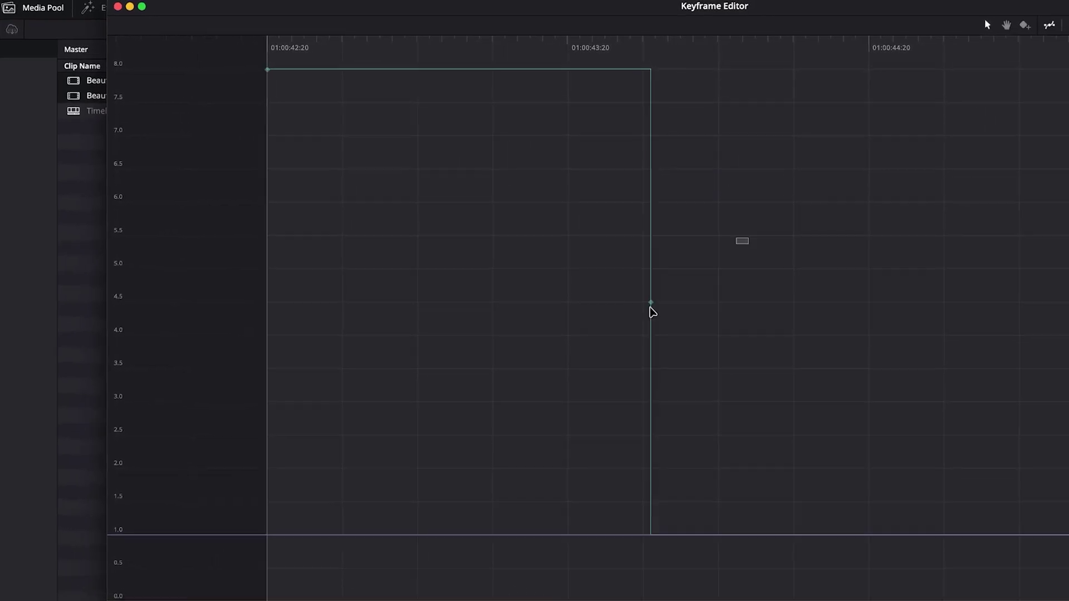
pyautogui.click(1068, 24)
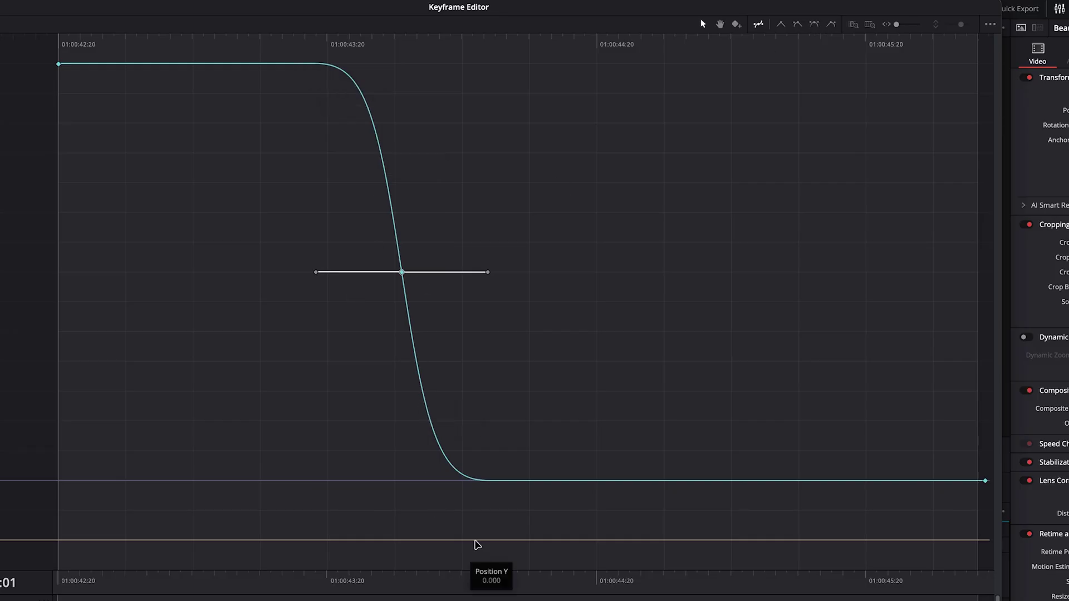
pyautogui.moveTo(314, 273); pyautogui.dragTo(47, 272)
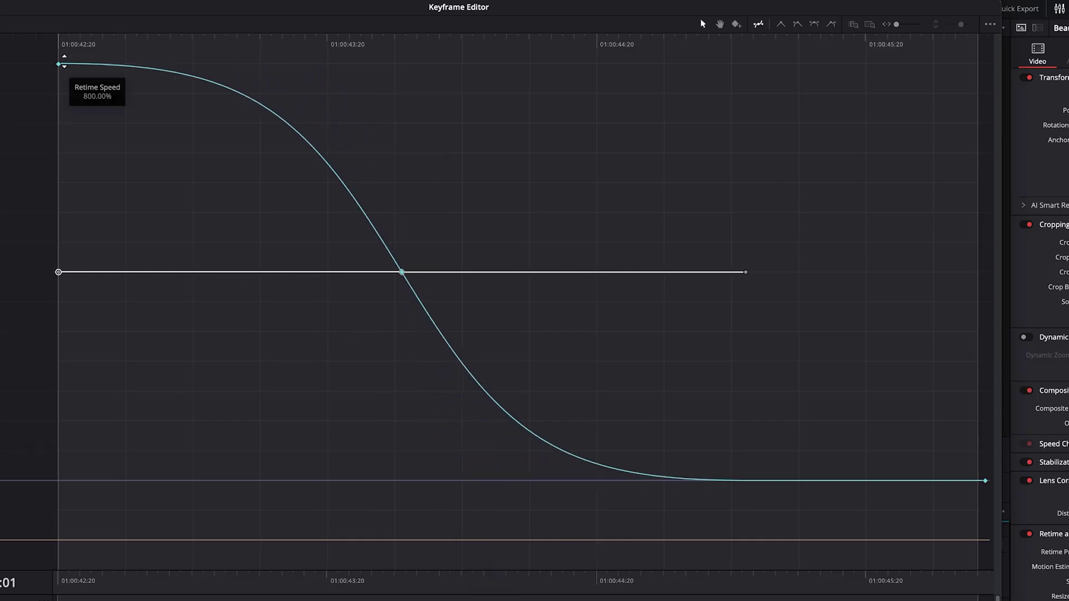
pyautogui.click(62, 65)
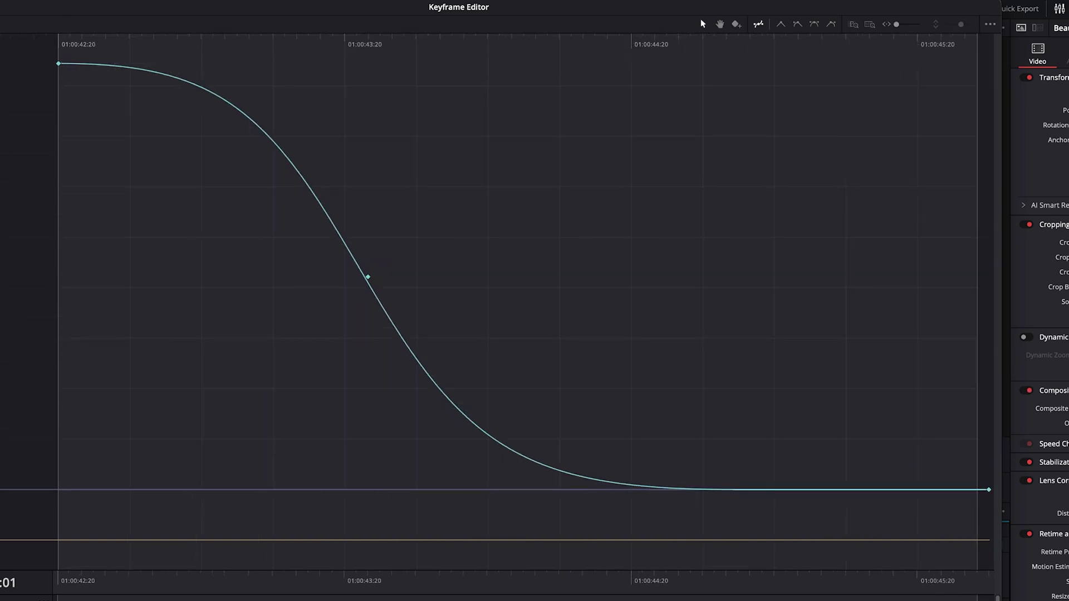
pyautogui.moveTo(61, 63); pyautogui.dragTo(66, 61)
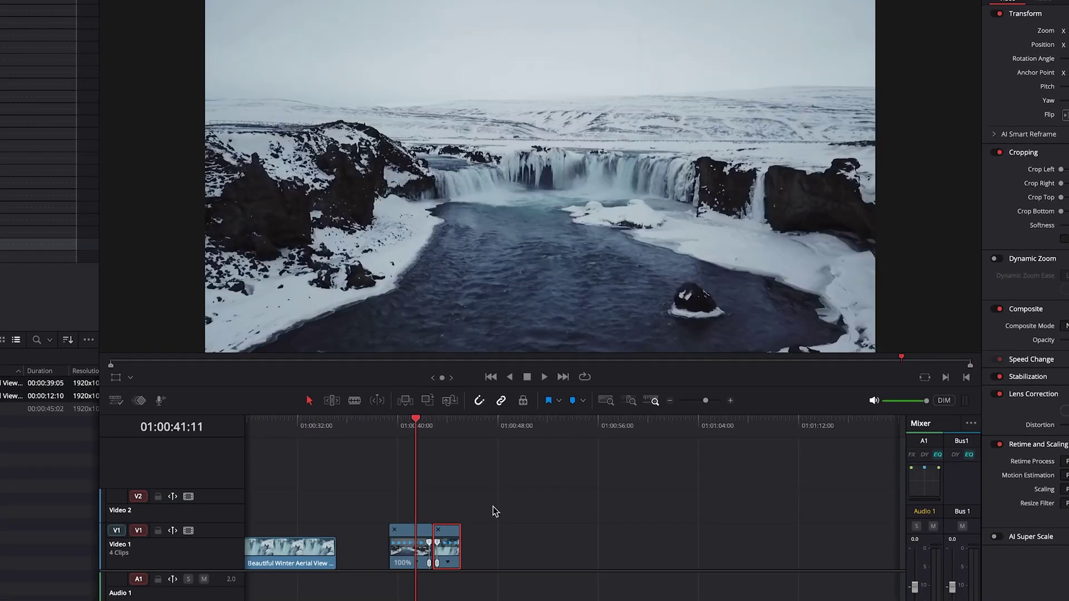
# Play the transition into the waterfall close-up twice to review the speed ramp.
pyautogui.press('space')
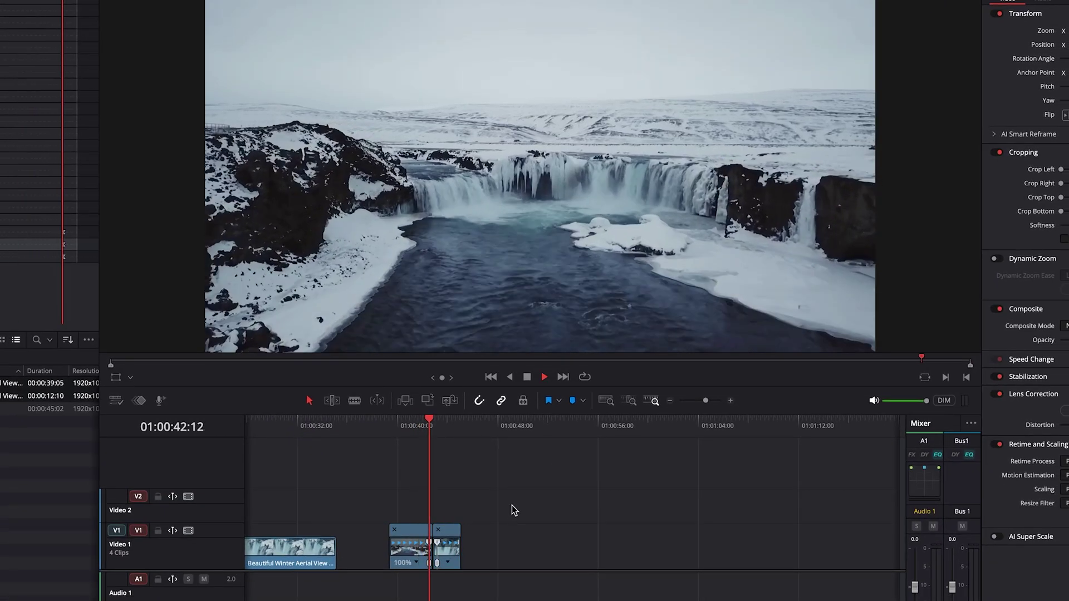
pyautogui.press('space')
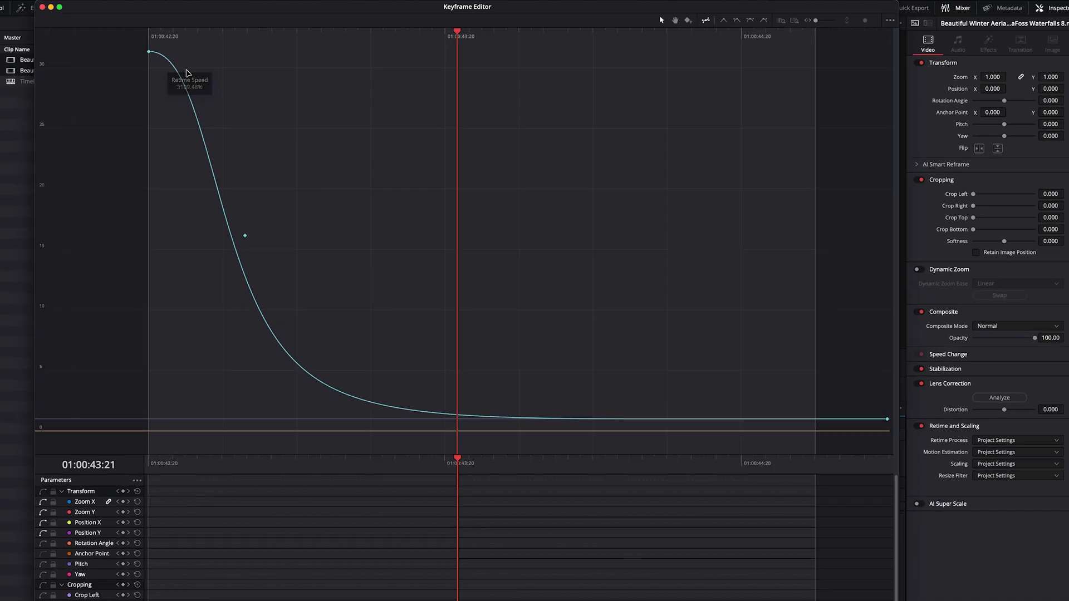
pyautogui.click(42, 9)
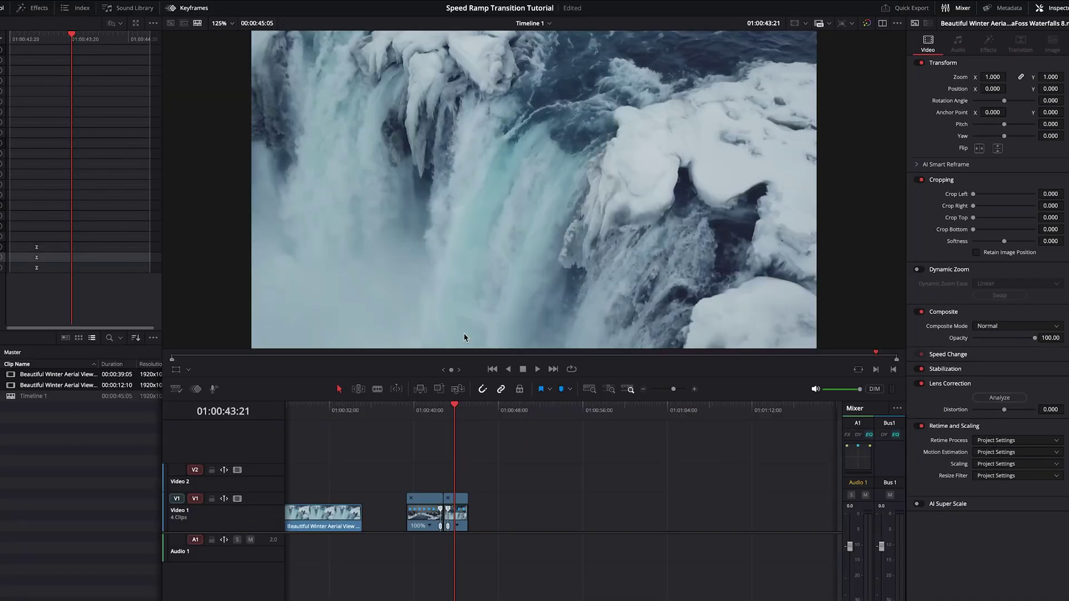
pyautogui.click(434, 406)
pyautogui.press('space')
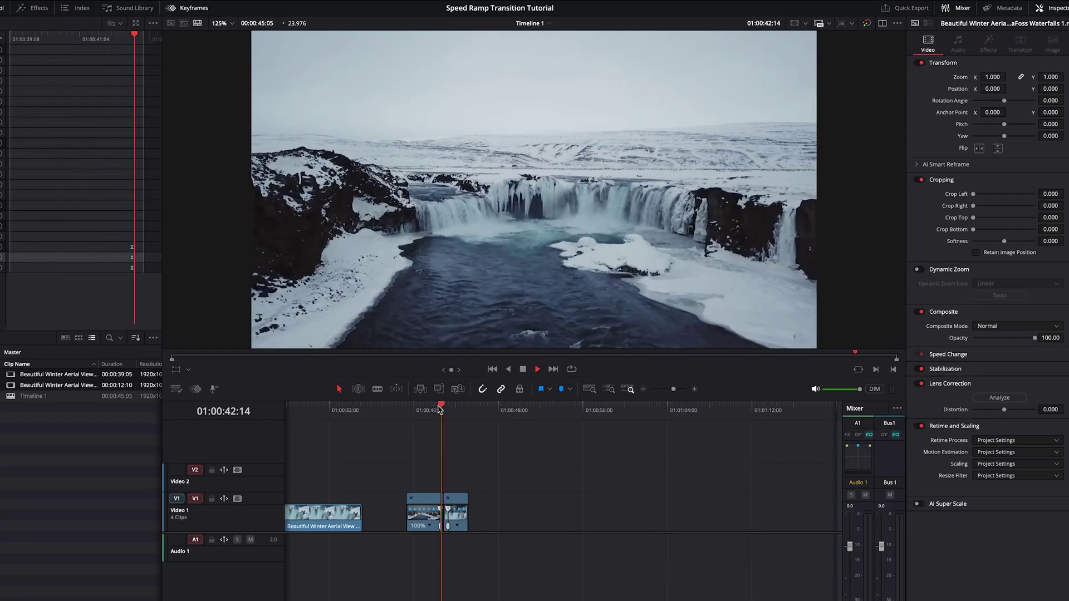
pyautogui.press('space')
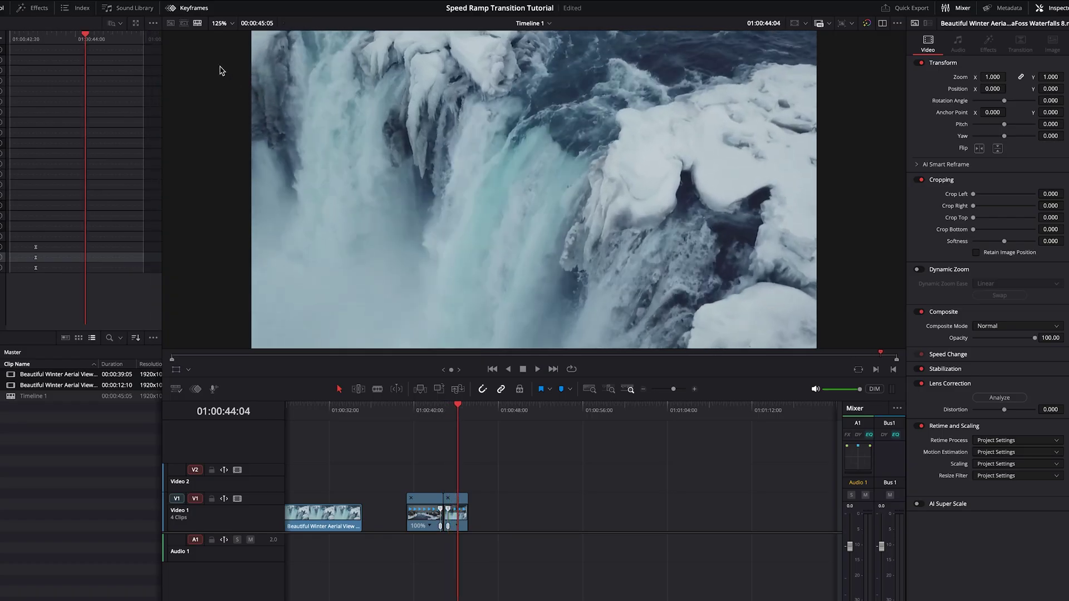
# Raise the first Retime Speed keyframe to about 273% so the ramp starts steeper, then replay it.
pyautogui.click(136, 24)
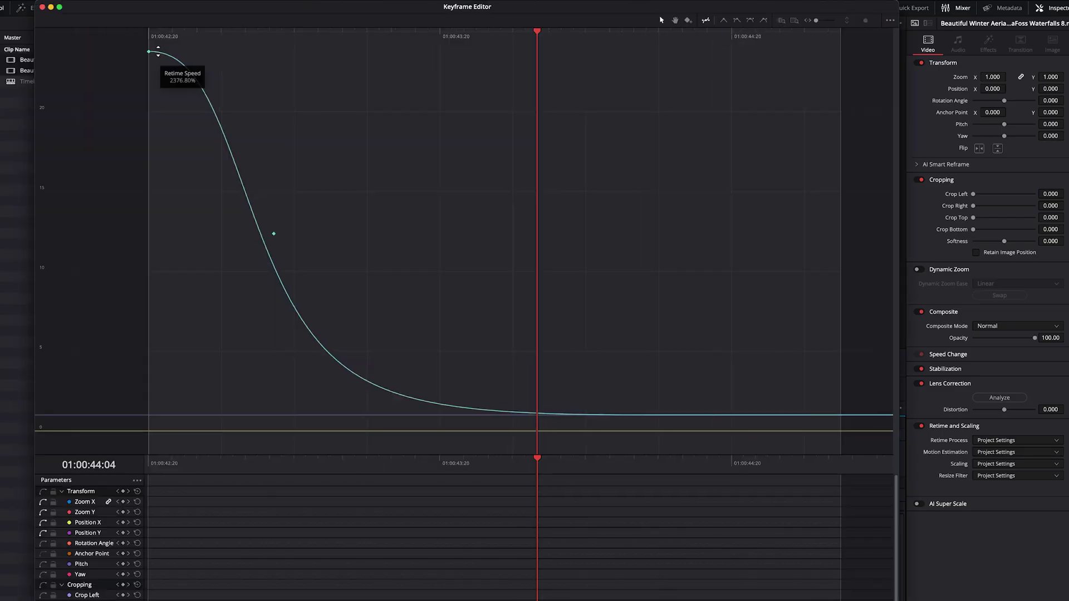
pyautogui.moveTo(158, 50); pyautogui.dragTo(159, 43)
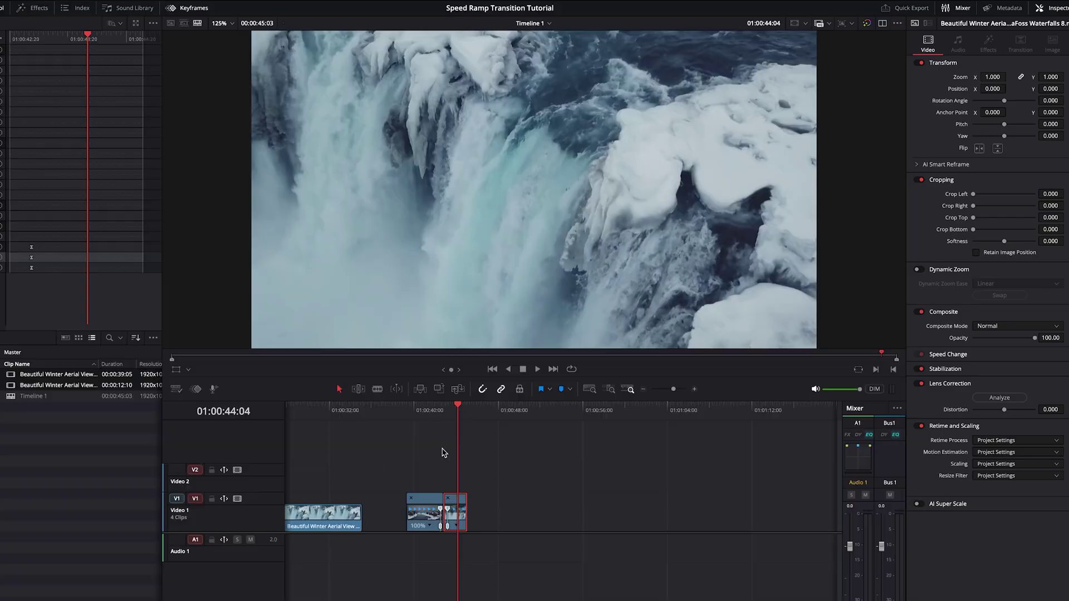
pyautogui.click(435, 412)
pyautogui.press('space')
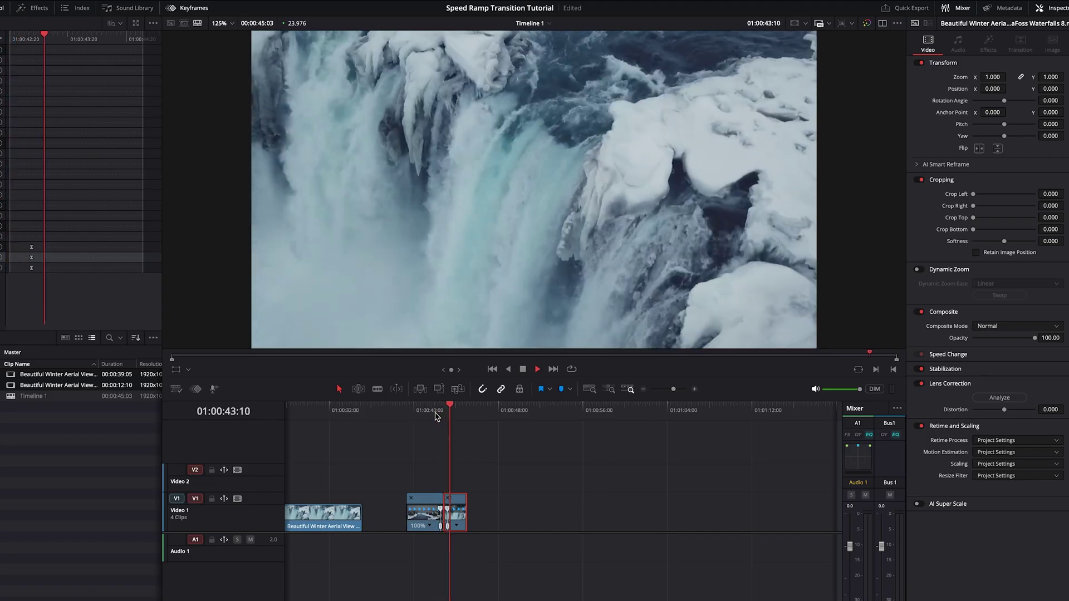
pyautogui.click(435, 412)
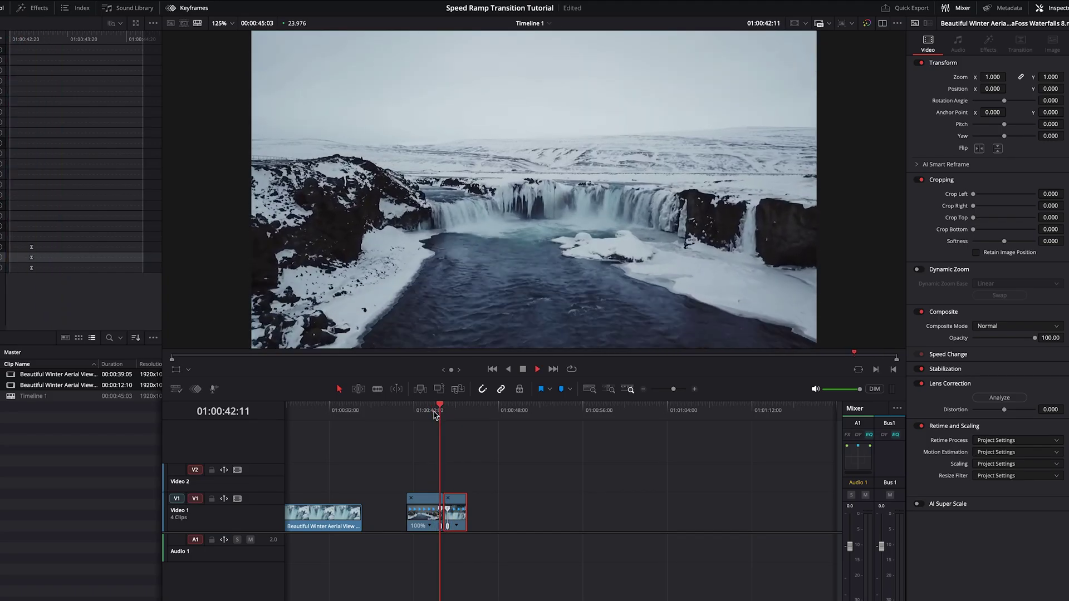
pyautogui.press('space')
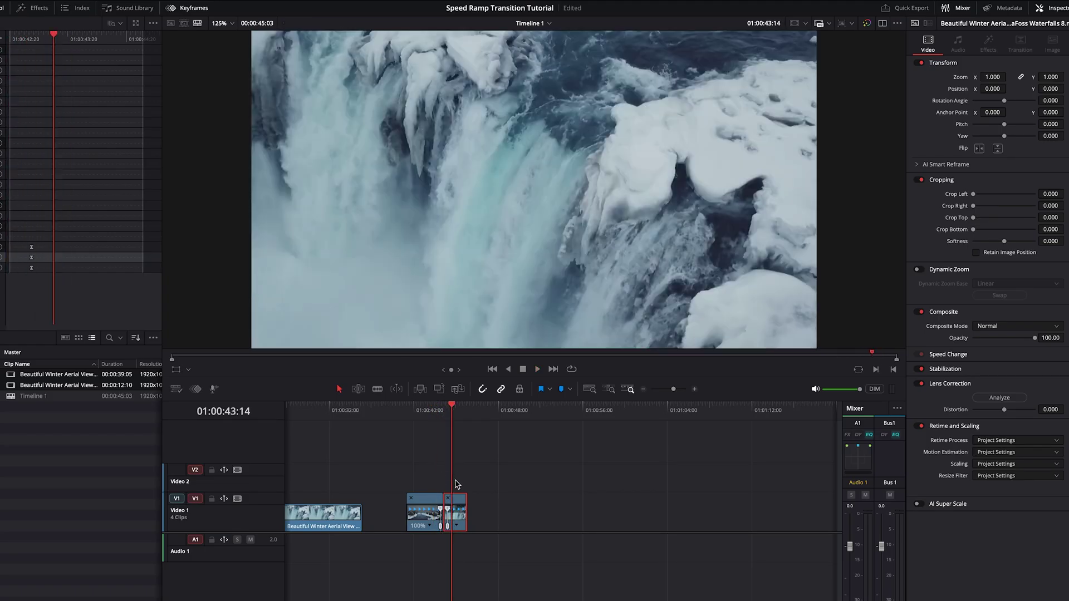
pyautogui.scroll(5, 480, 493)
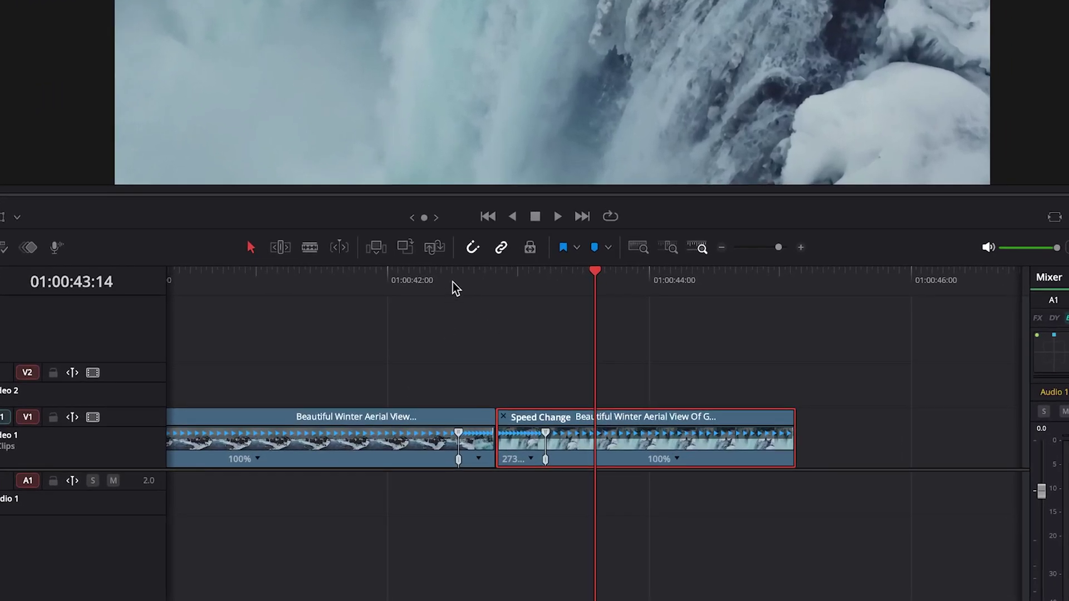
# Add a starting Zoom keyframe at 1.000 on the second clip just before the cut.
pyautogui.click(458, 288)
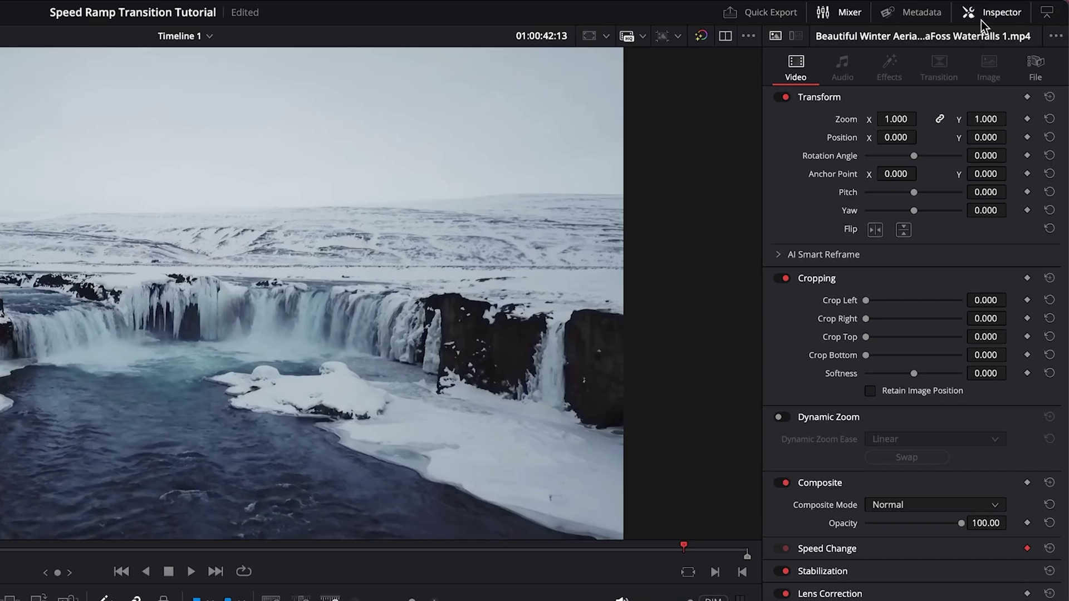
pyautogui.click(981, 21)
pyautogui.click(994, 17)
pyautogui.click(1027, 119)
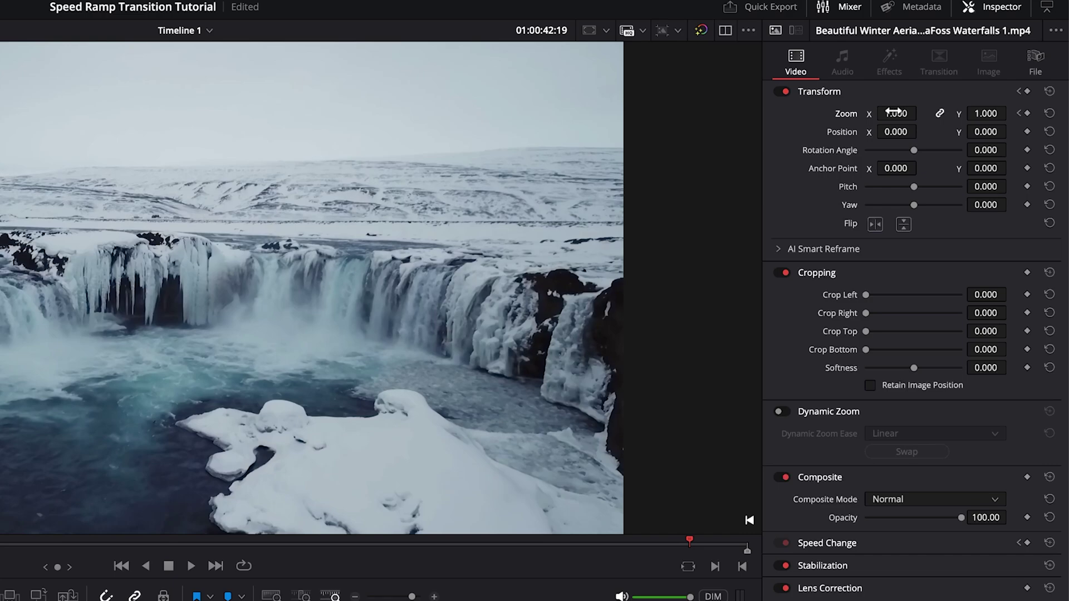
# Keyframe the Zoom up to 1.200 at the speed ramp point.
pyautogui.moveTo(894, 111); pyautogui.dragTo(923, 113)
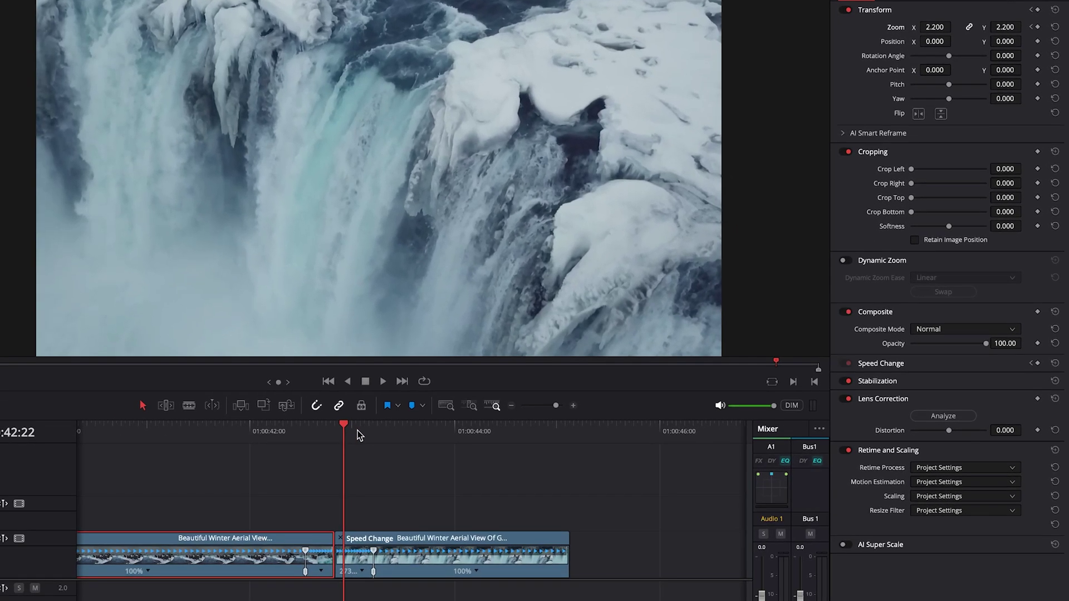
pyautogui.press('Left')
pyautogui.press('Left')
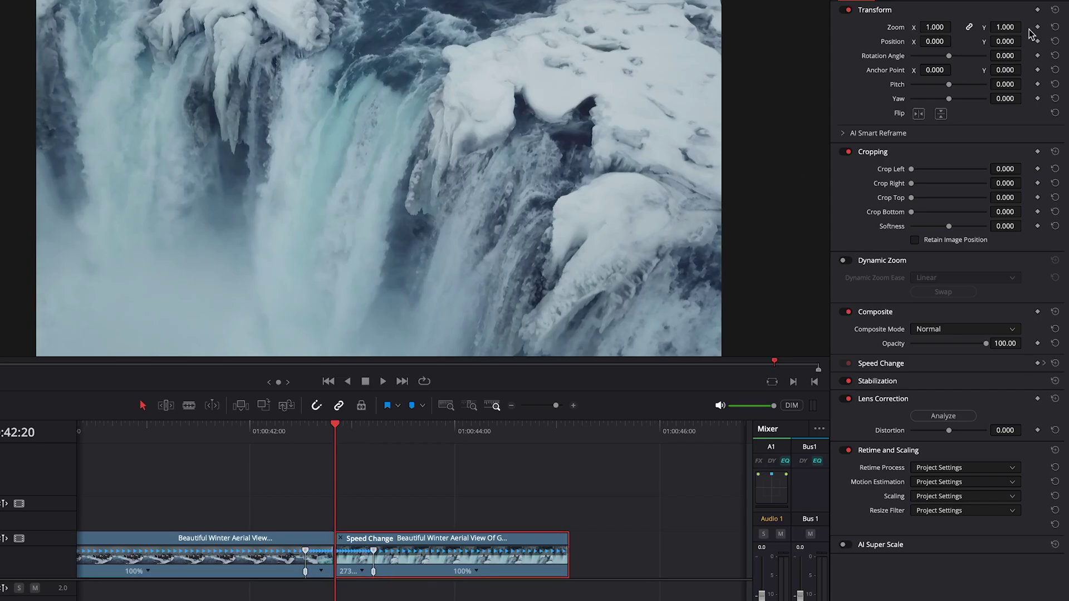
pyautogui.click(1037, 26)
pyautogui.moveTo(337, 430); pyautogui.dragTo(368, 506)
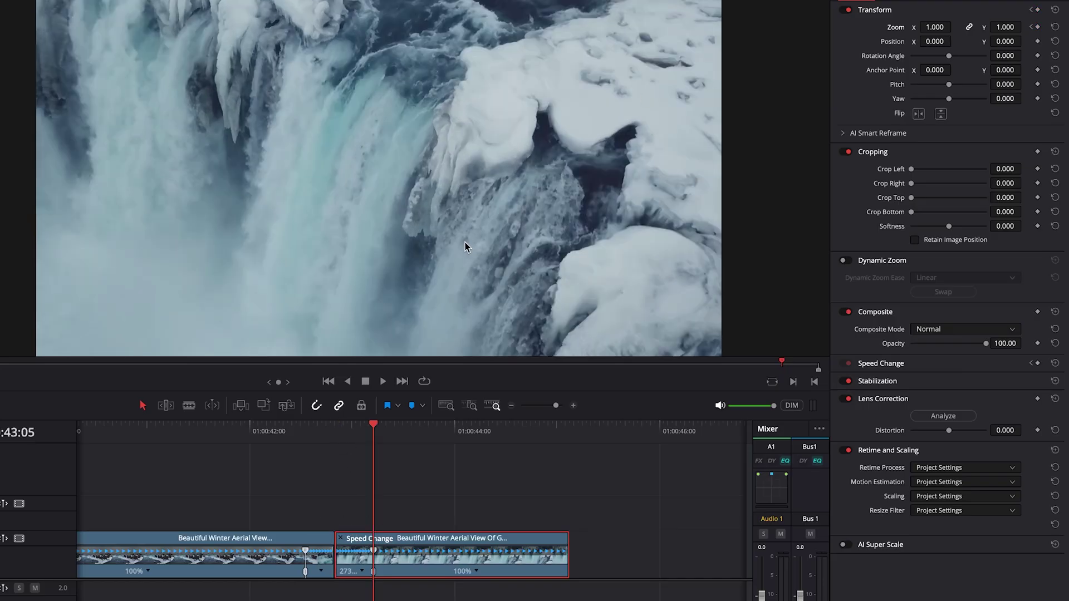
pyautogui.moveTo(954, 25); pyautogui.dragTo(955, 27)
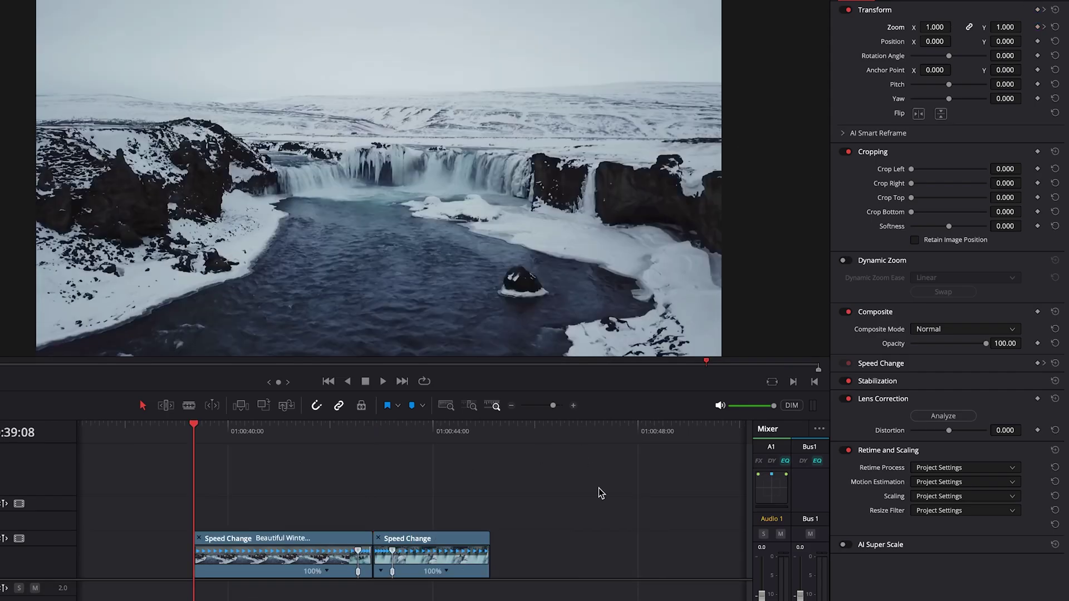
# Trim the second clip's head and first clip's tail, closing the gap between them.
pyautogui.press('space')
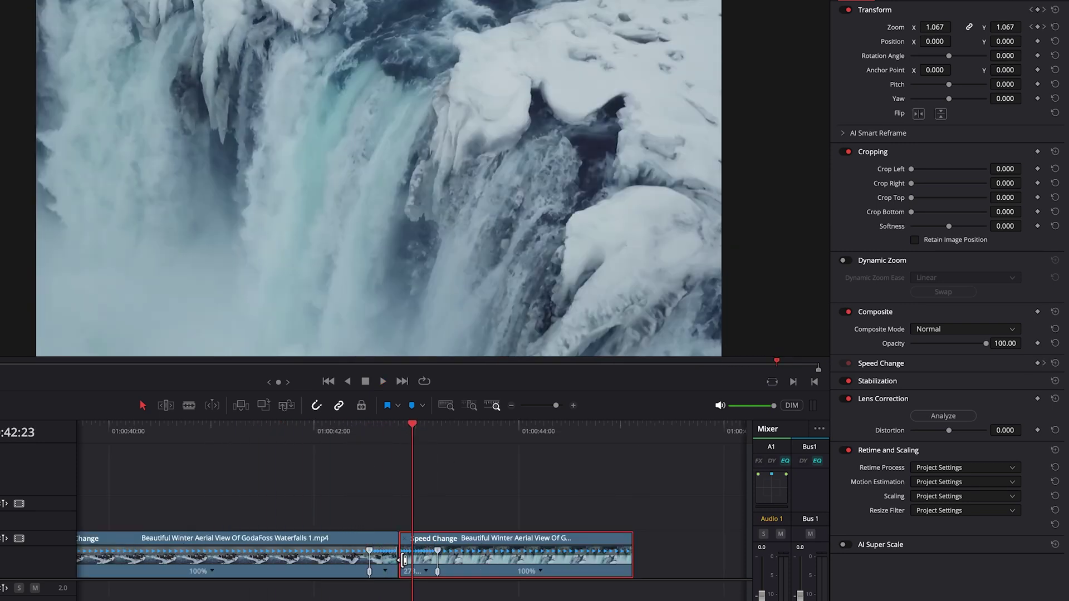
pyautogui.moveTo(405, 560); pyautogui.dragTo(430, 547)
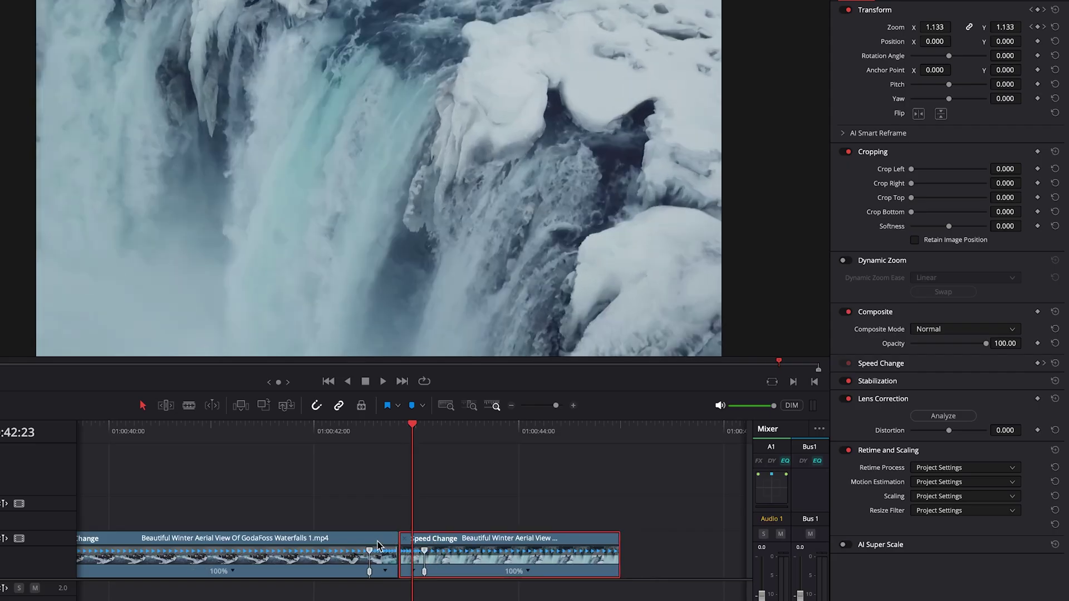
pyautogui.moveTo(397, 560); pyautogui.dragTo(405, 550)
pyautogui.click(284, 429)
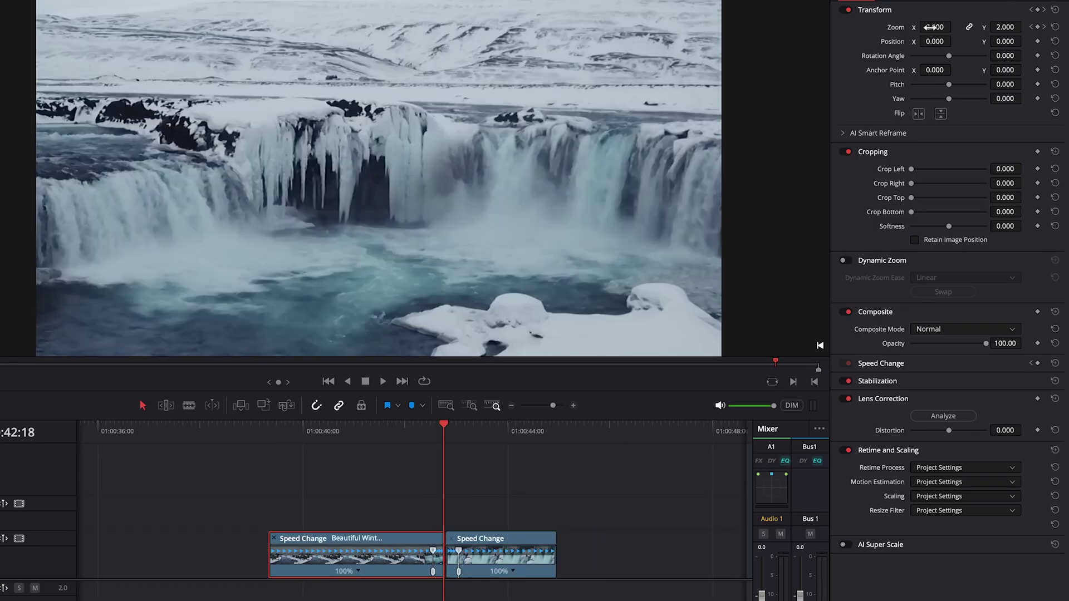
# Lower the first clip's ending zoom and raise the second clip's post-cut Zoom keyframe to 1.400.
pyautogui.moveTo(930, 27); pyautogui.dragTo(905, 27)
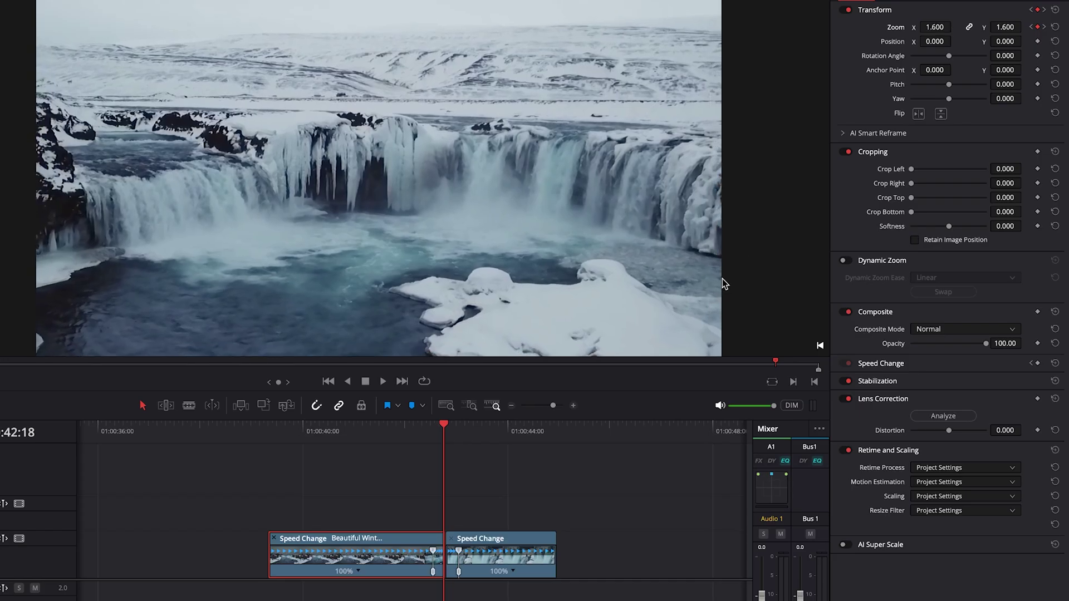
pyautogui.click(405, 433)
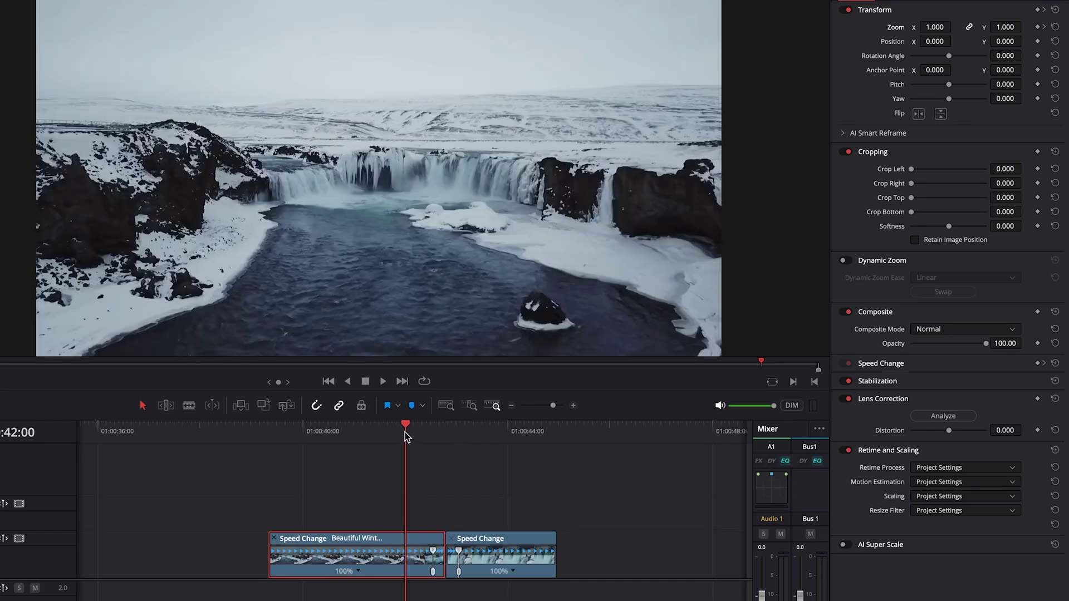
pyautogui.press('space')
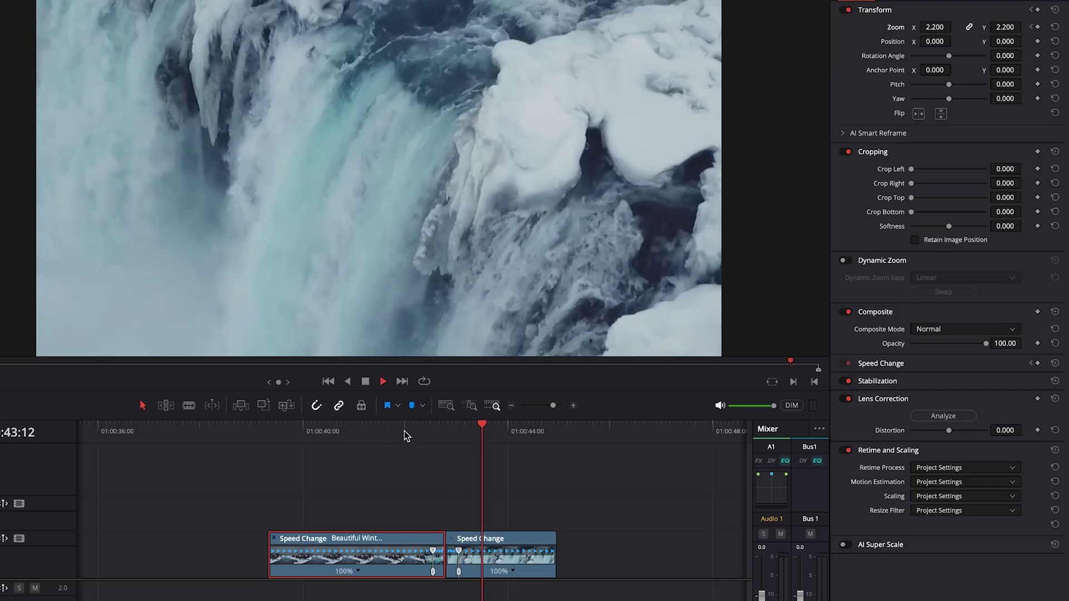
pyautogui.click(405, 432)
pyautogui.click(480, 538)
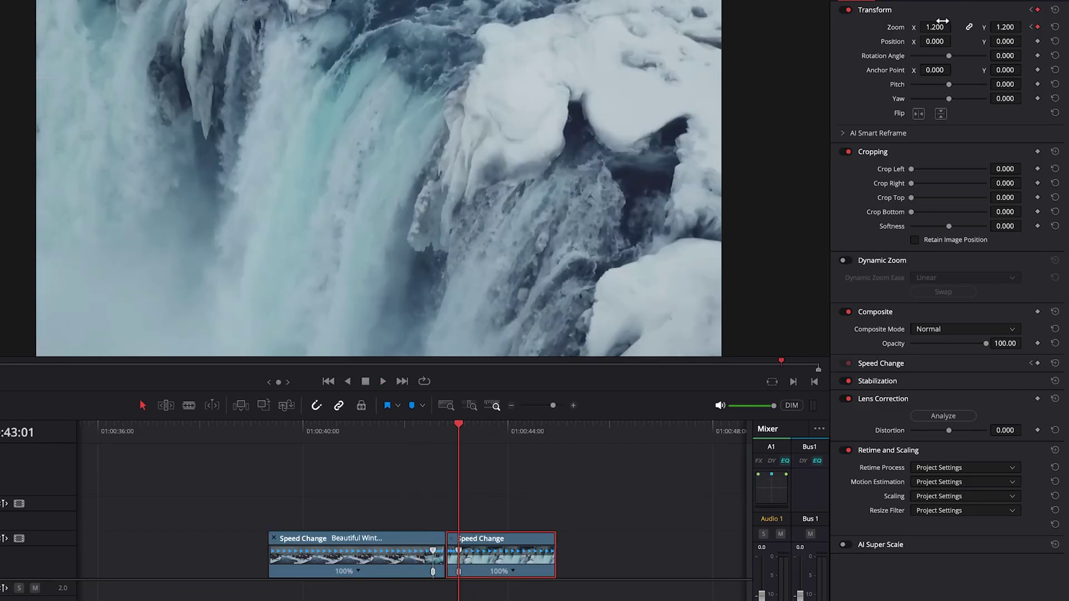
pyautogui.moveTo(937, 26); pyautogui.dragTo(952, 27)
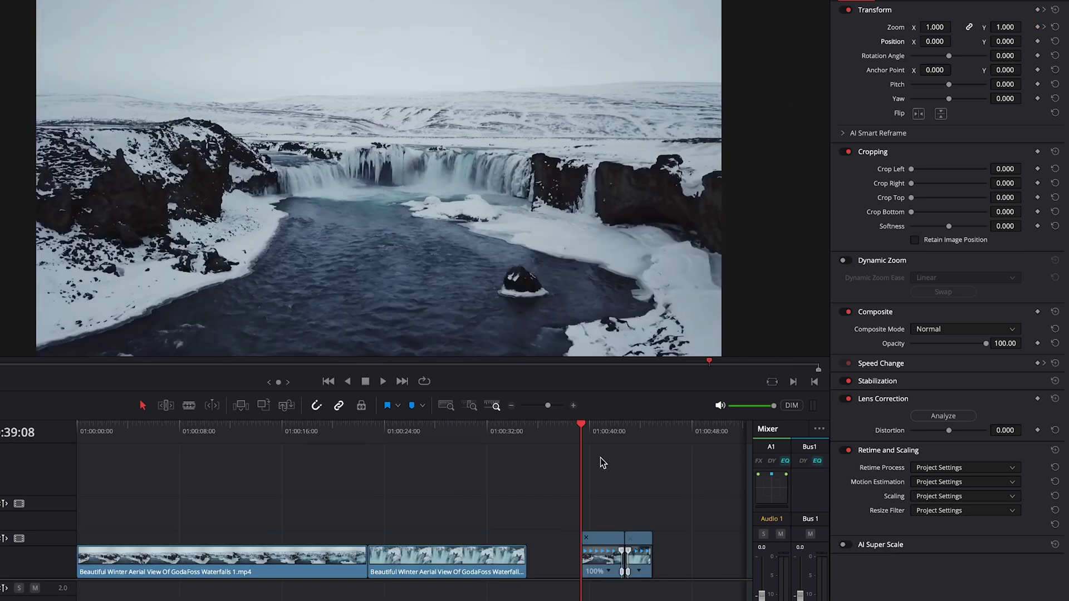
pyautogui.press('space')
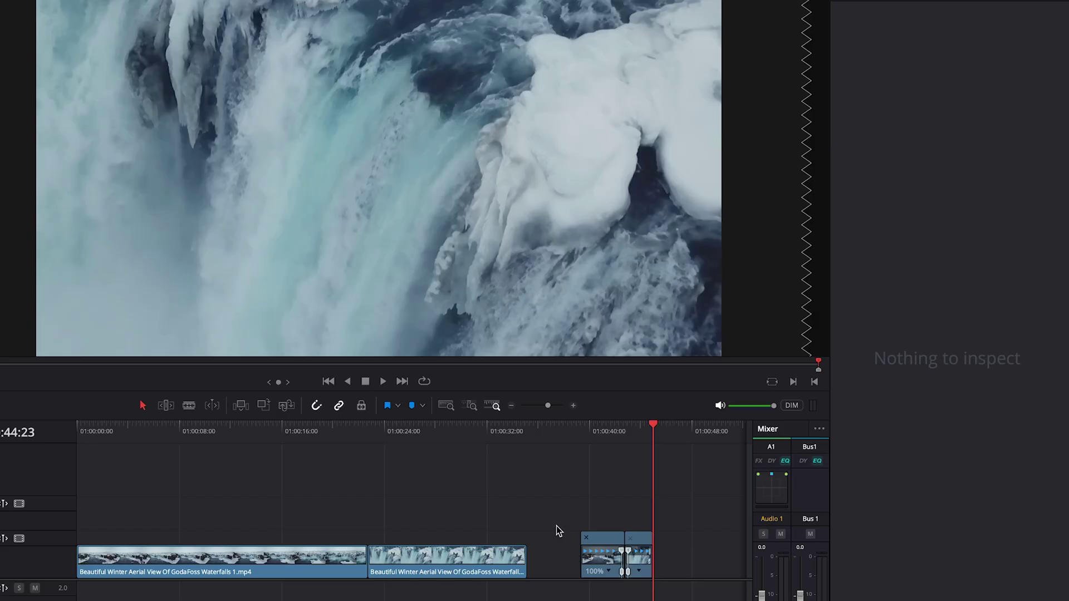
pyautogui.click(263, 432)
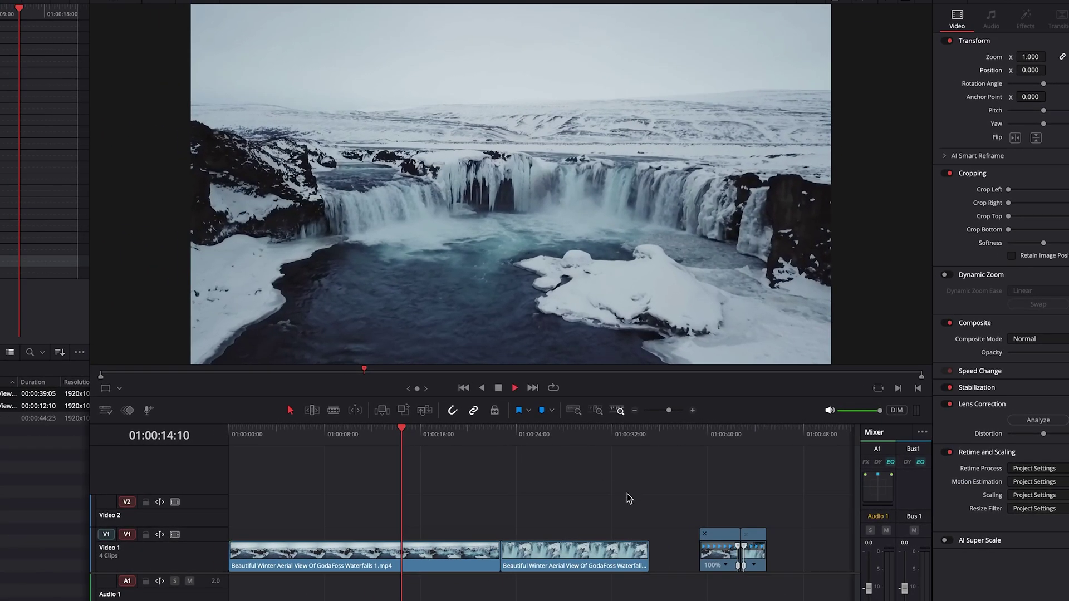
pyautogui.press('space')
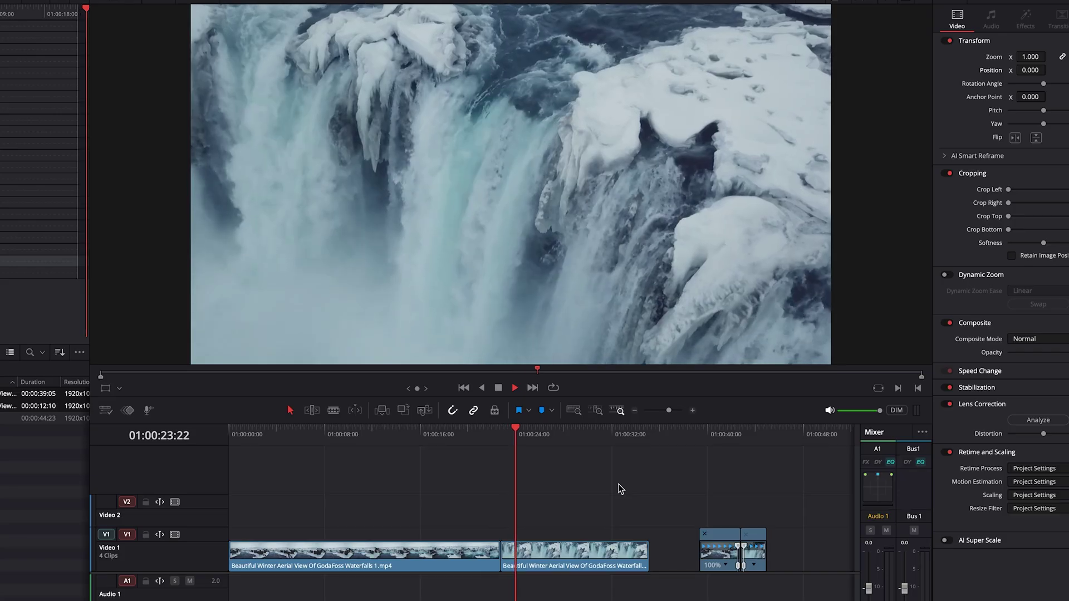
pyautogui.press('space')
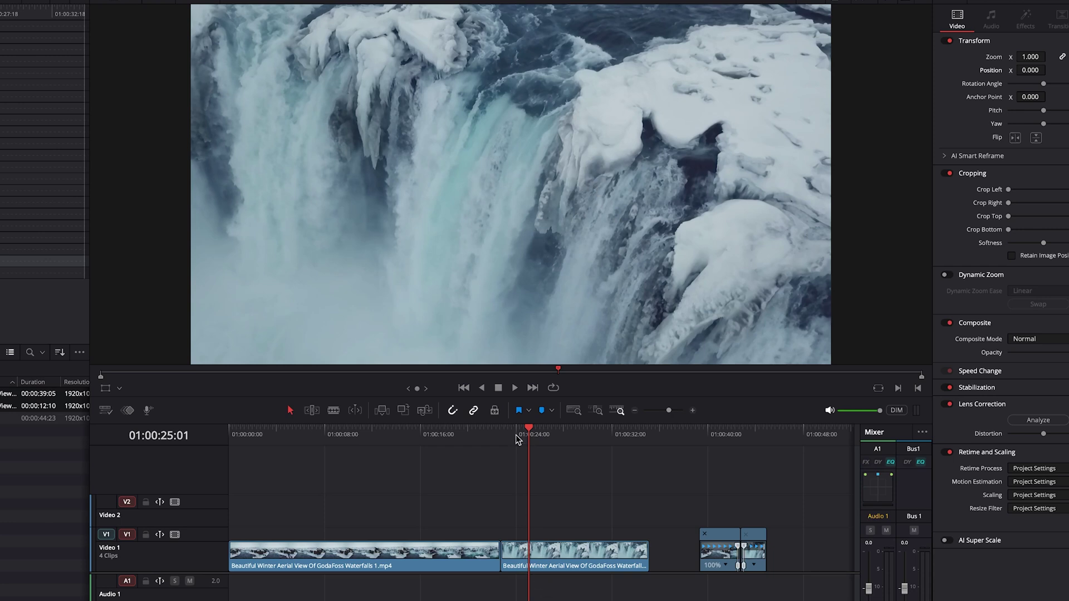
pyautogui.moveTo(492, 436); pyautogui.dragTo(501, 443)
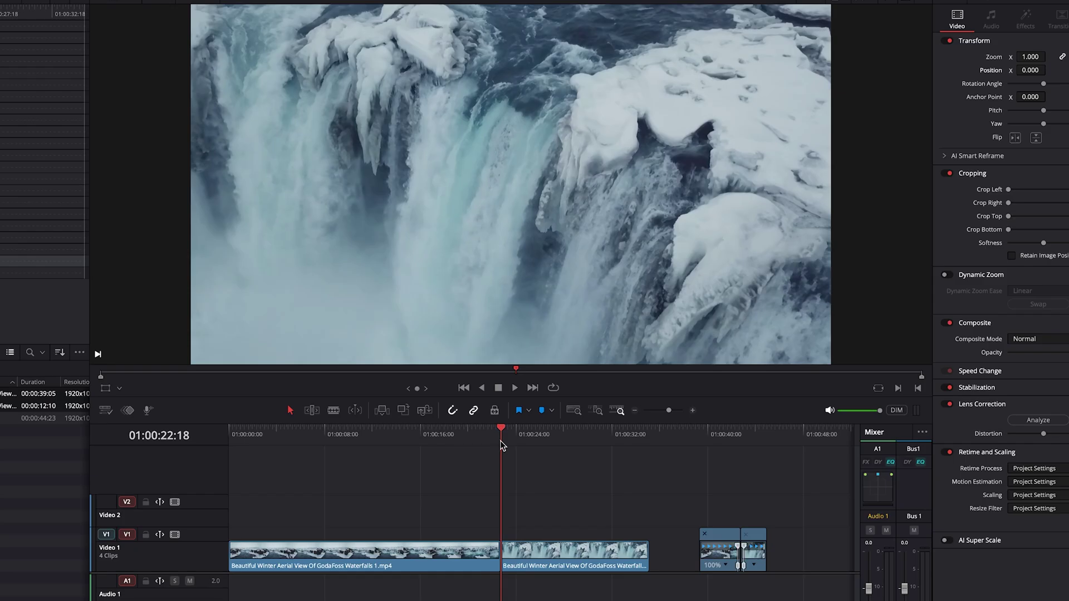
pyautogui.click(729, 439)
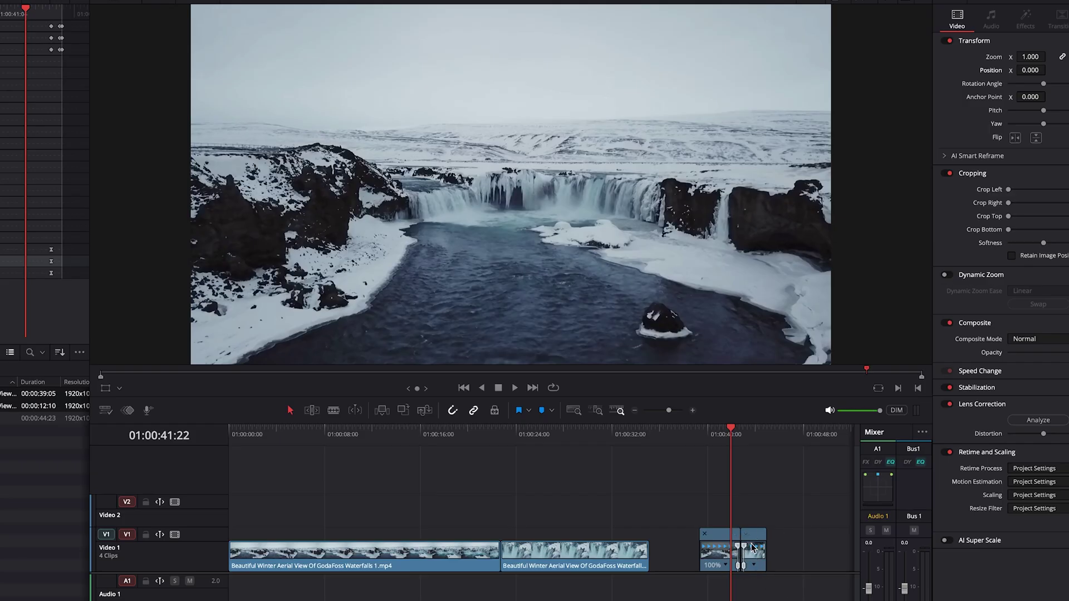
pyautogui.click(487, 440)
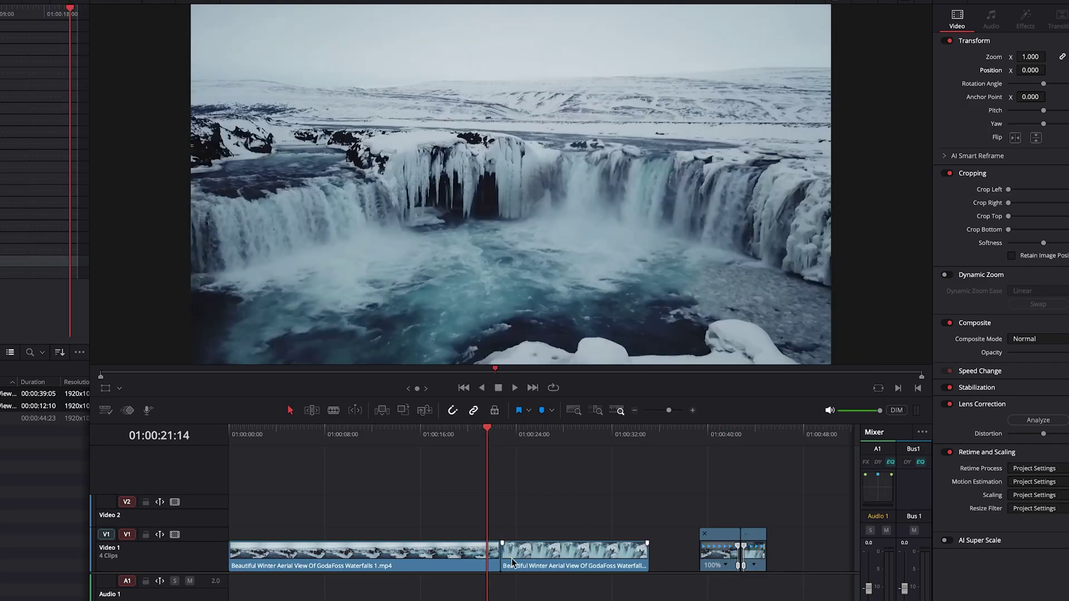
pyautogui.click(722, 437)
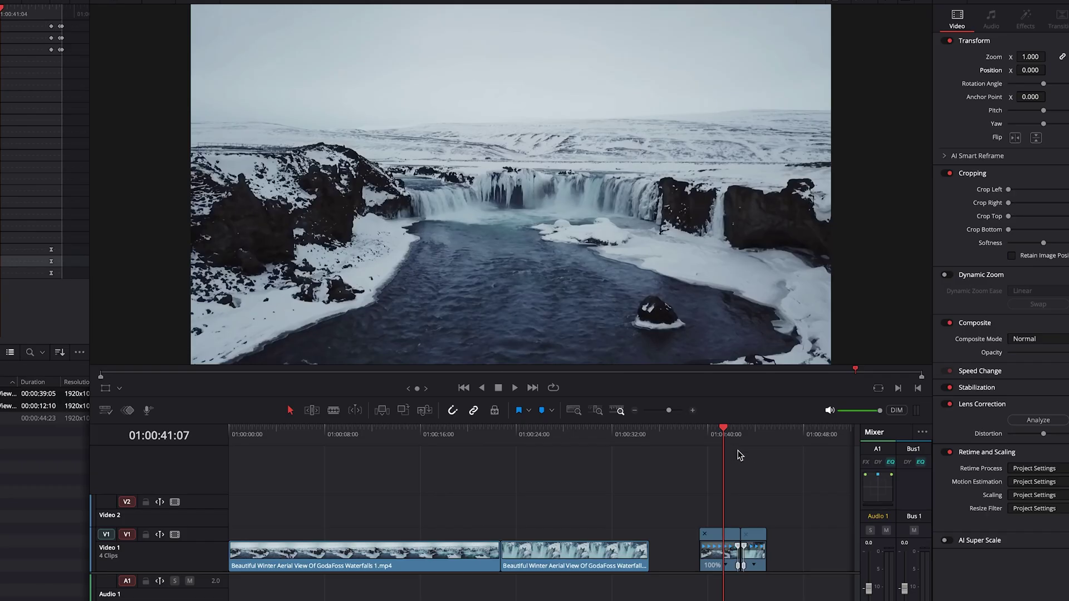
pyautogui.moveTo(738, 438); pyautogui.dragTo(728, 436)
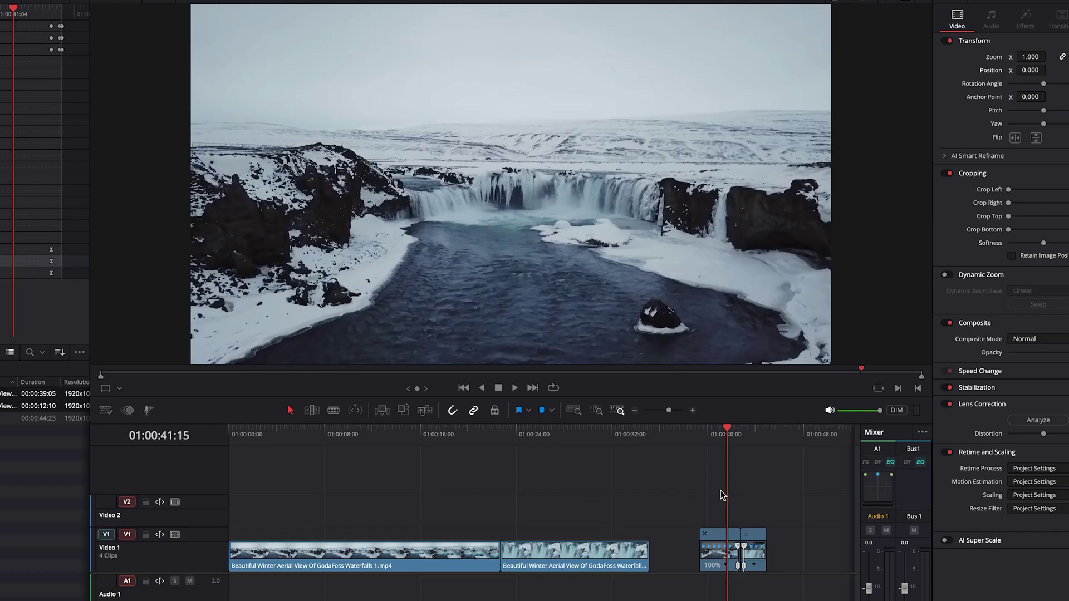
pyautogui.press('space')
pyautogui.press('space')
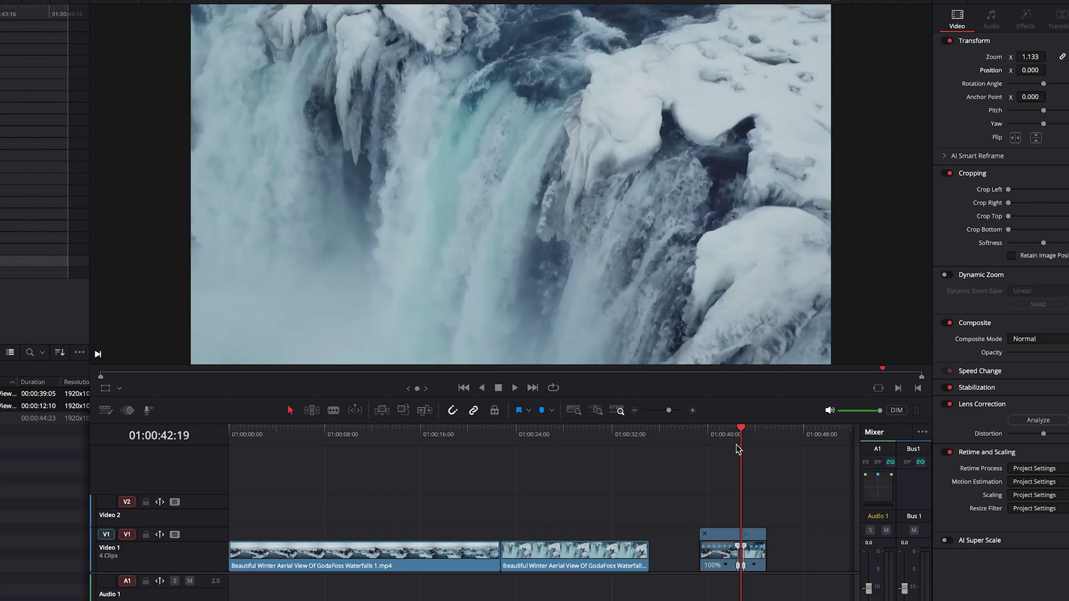
pyautogui.moveTo(491, 452); pyautogui.dragTo(518, 446)
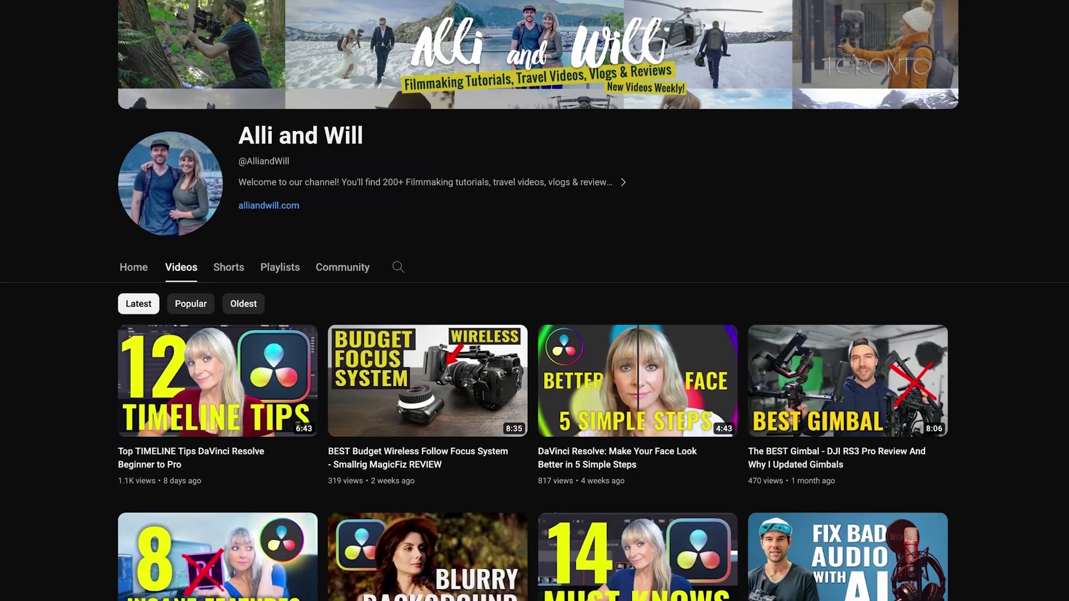
pyautogui.scroll(-14, 534, 301)
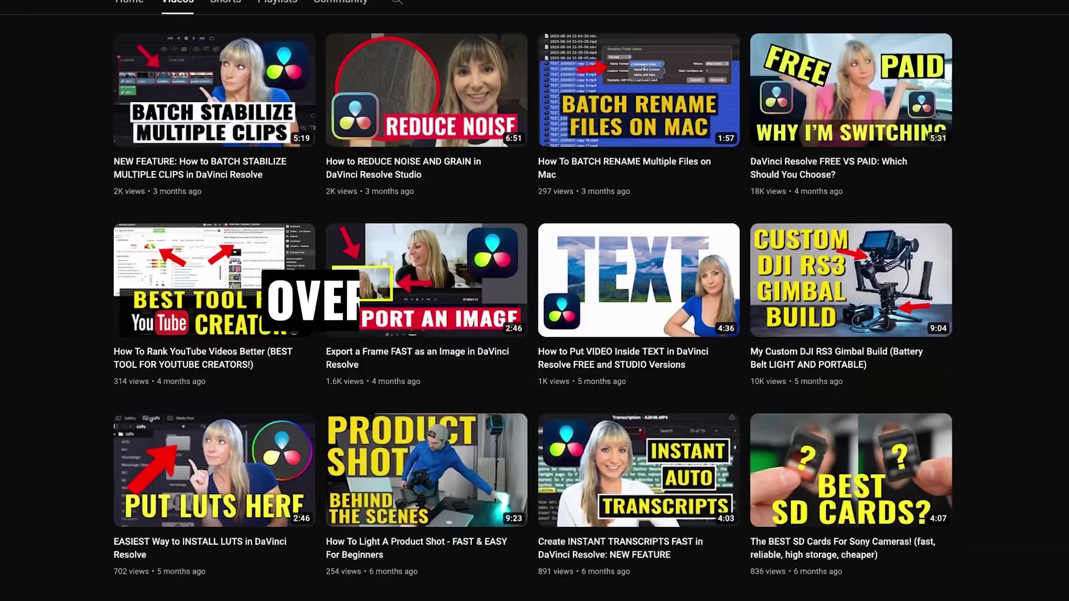
pyautogui.scroll(-3, 534, 301)
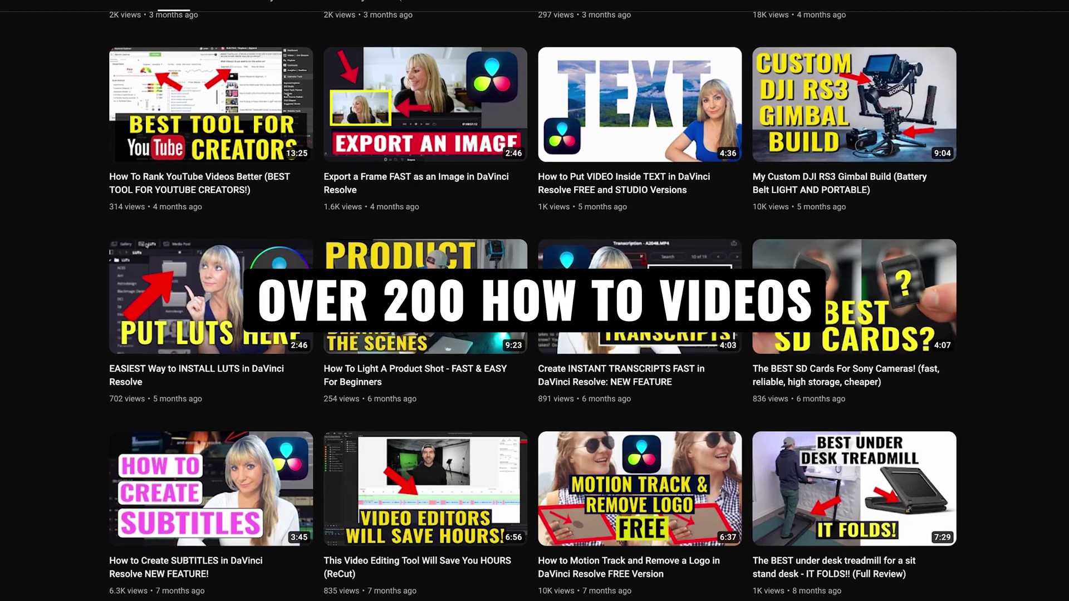
pyautogui.scroll(-10, 535, 300)
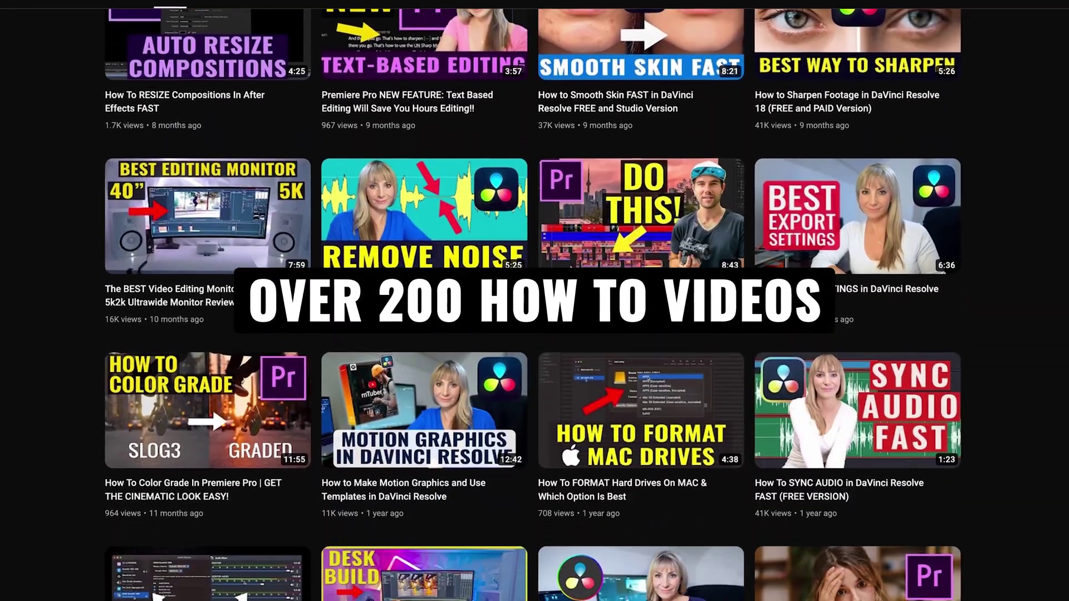